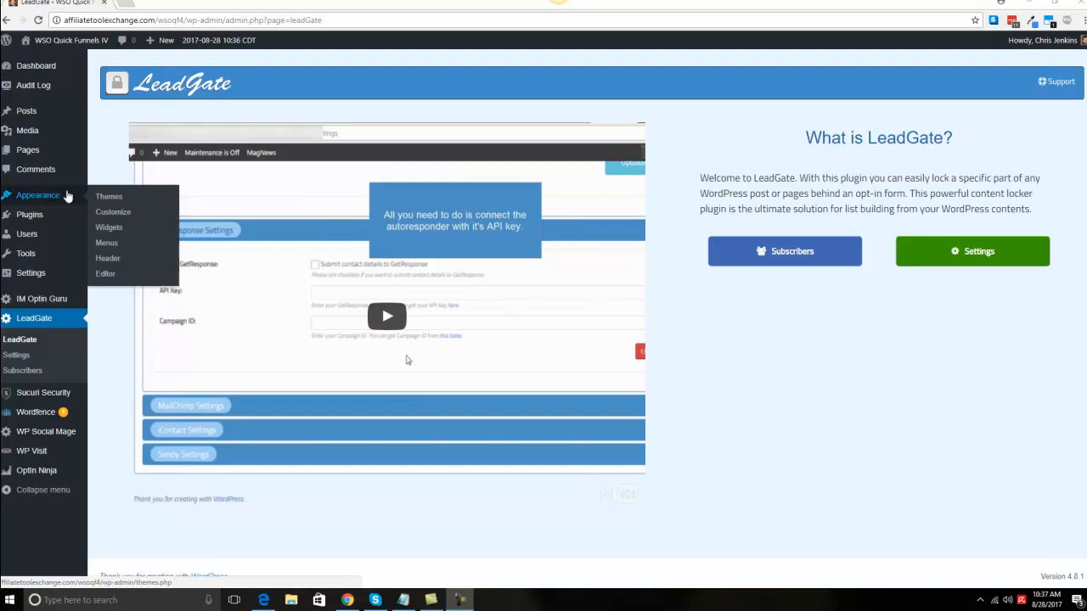
Step: Open the LeadGate settings, review the welcome email subject and body, and disable the welcome message
mouse_move(58, 213)
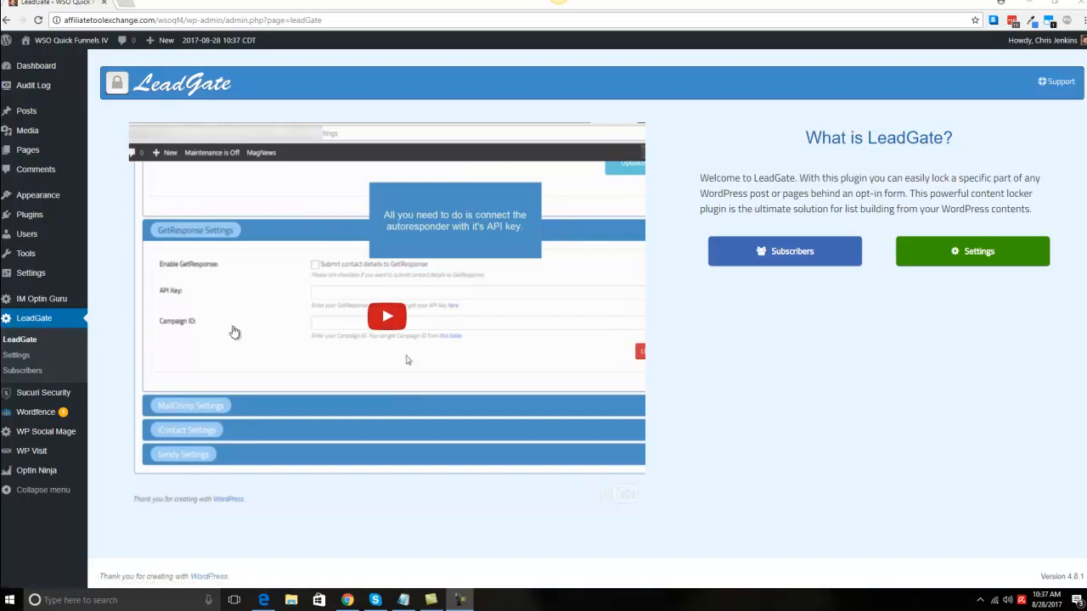
left_click(1012, 258)
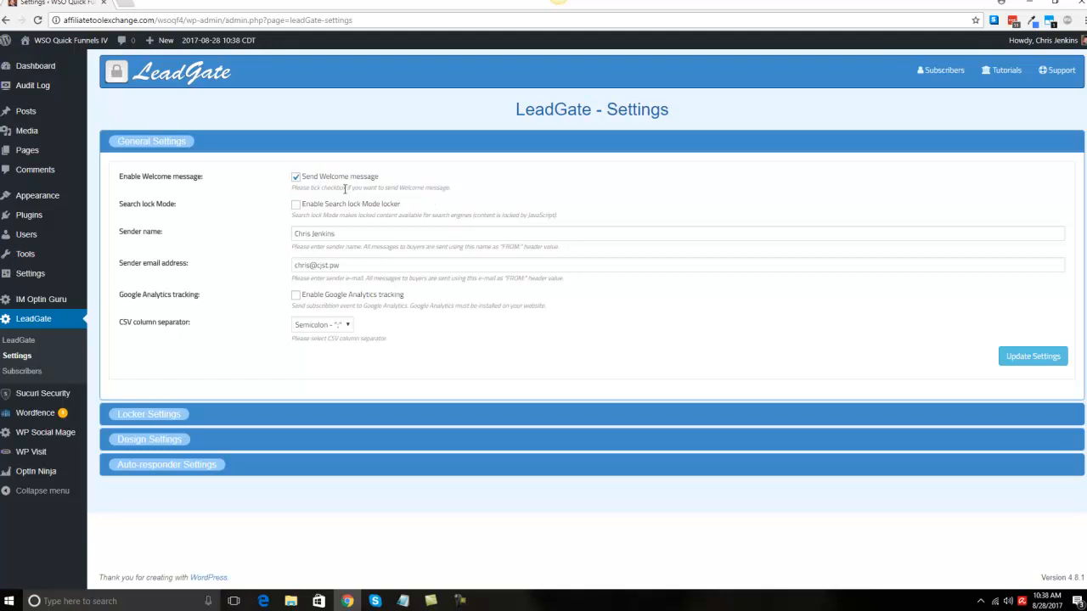
left_click(296, 178)
left_click(296, 177)
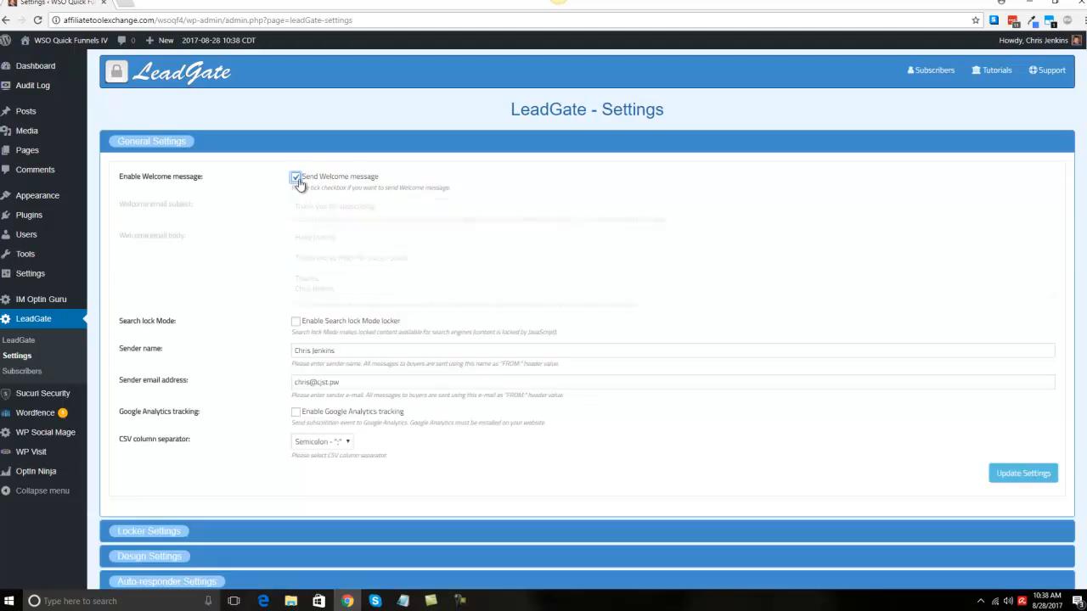
left_click(322, 206)
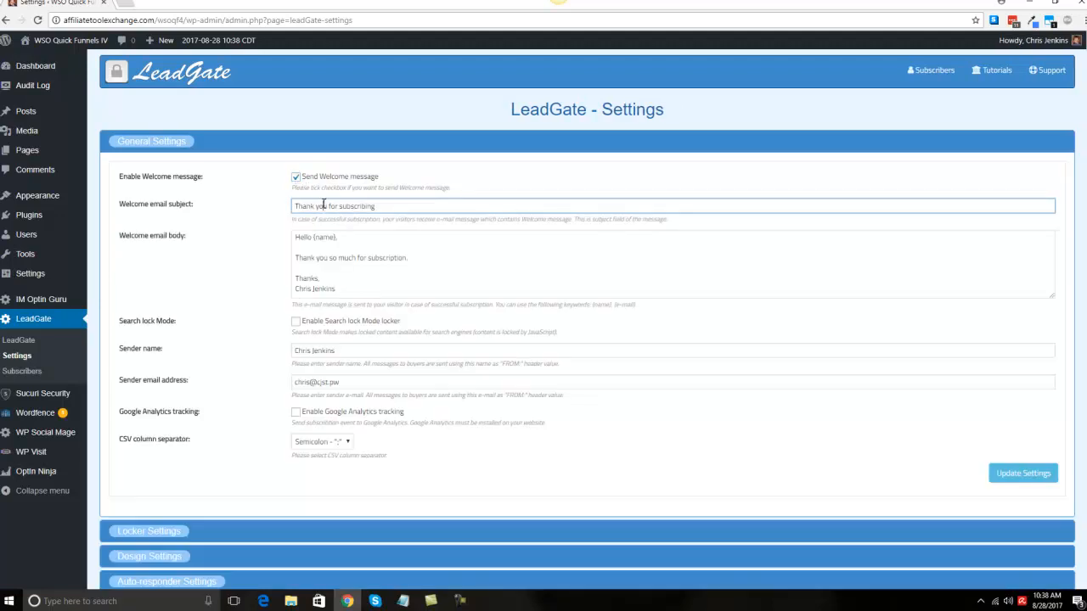
left_click_drag(331, 279, 299, 238)
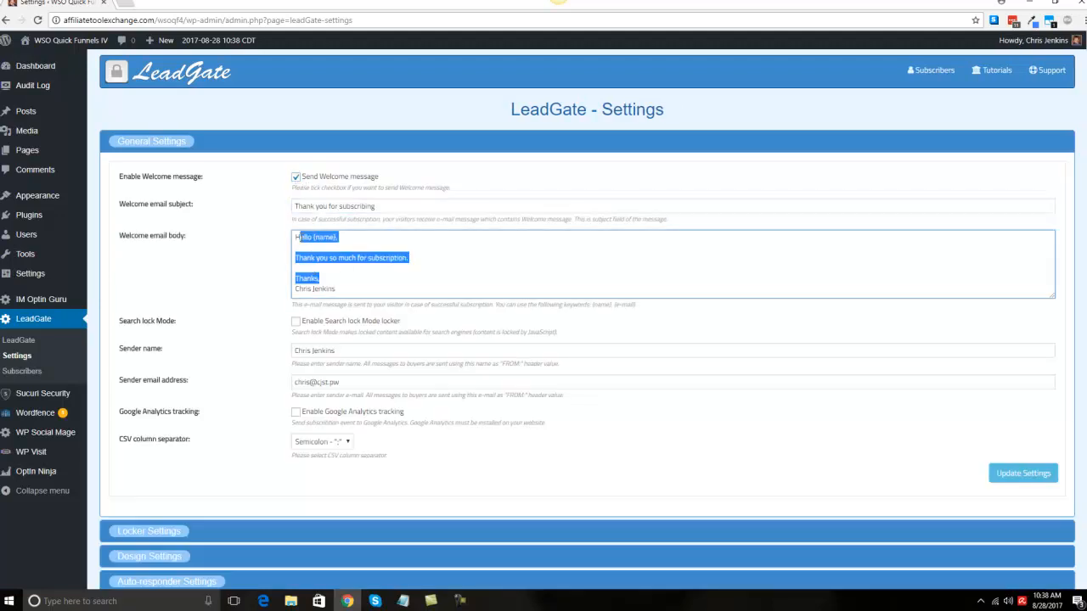
left_click(332, 248)
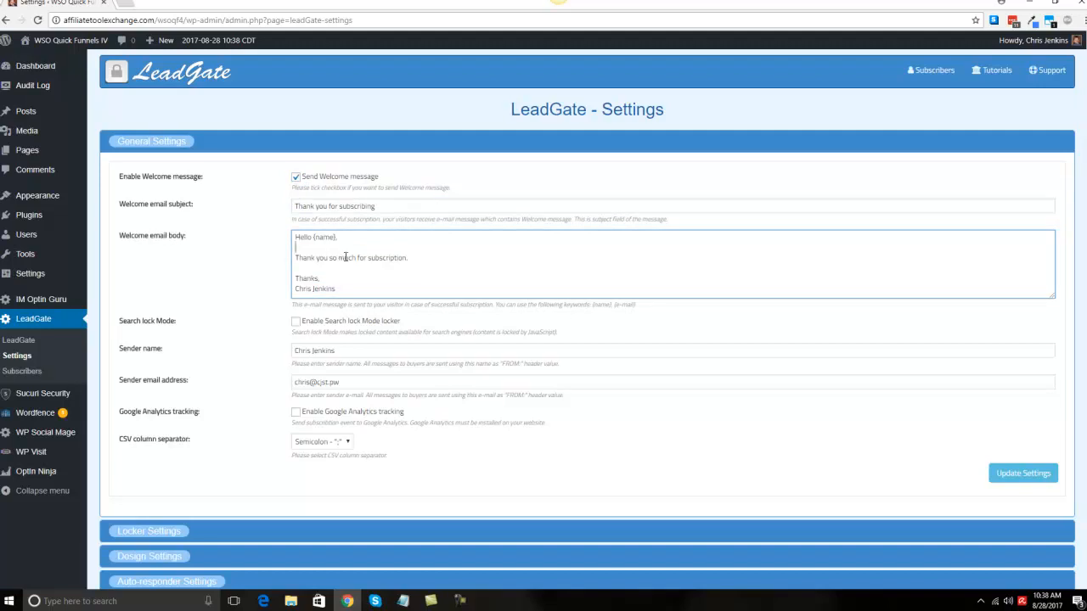
left_click_drag(408, 258, 329, 258)
left_click(346, 256)
left_click(295, 177)
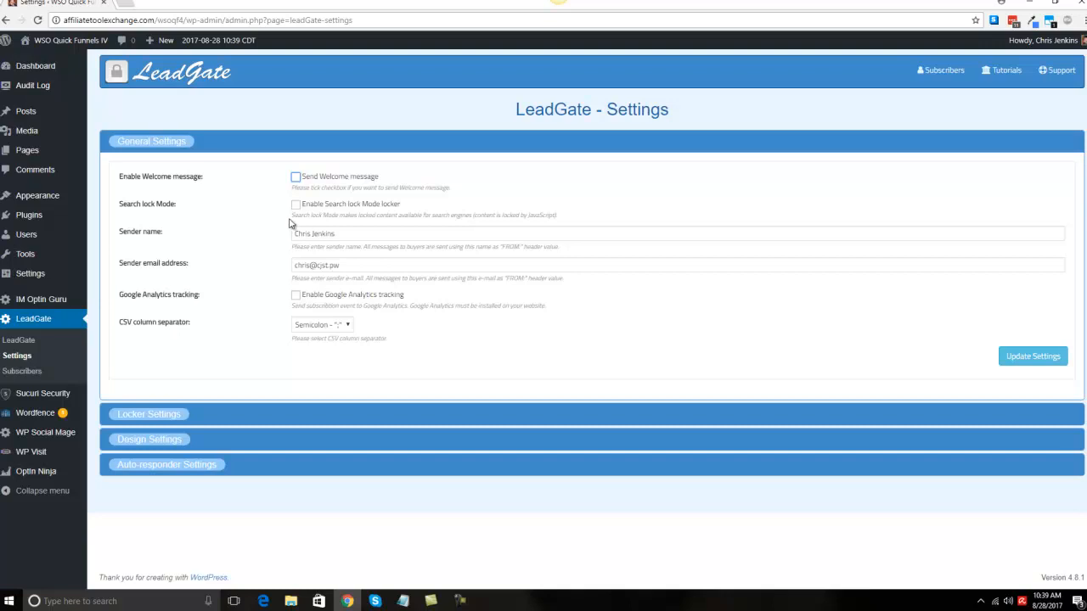
Step: Review the search lock, Google Analytics and CSV separator options and save the general settings
left_click(297, 206)
left_click_drag(358, 295, 547, 316)
left_click(508, 355)
left_click(347, 327)
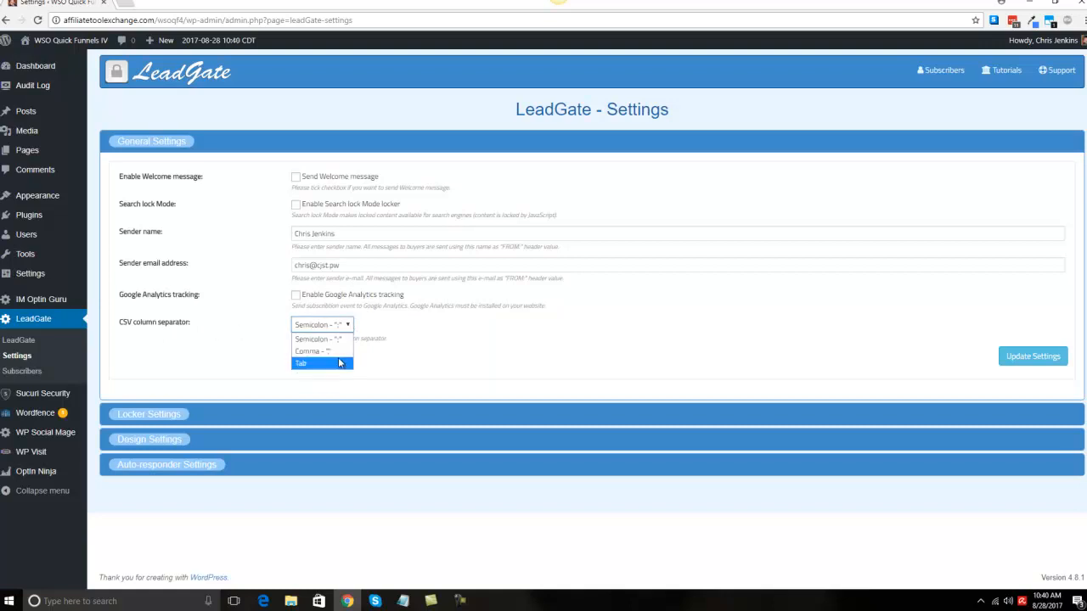
left_click(392, 333)
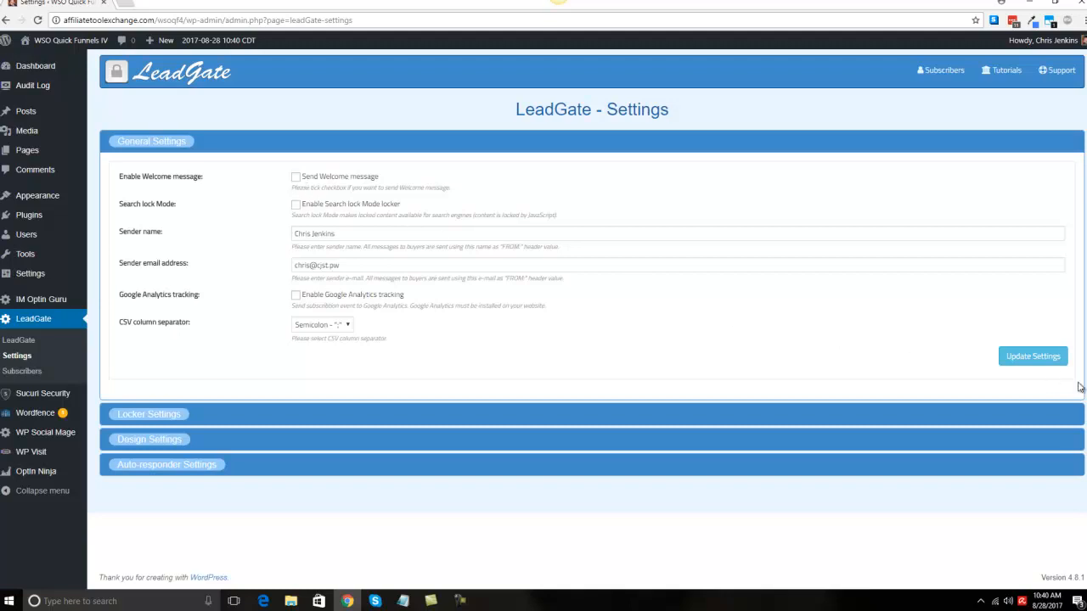
left_click(1019, 361)
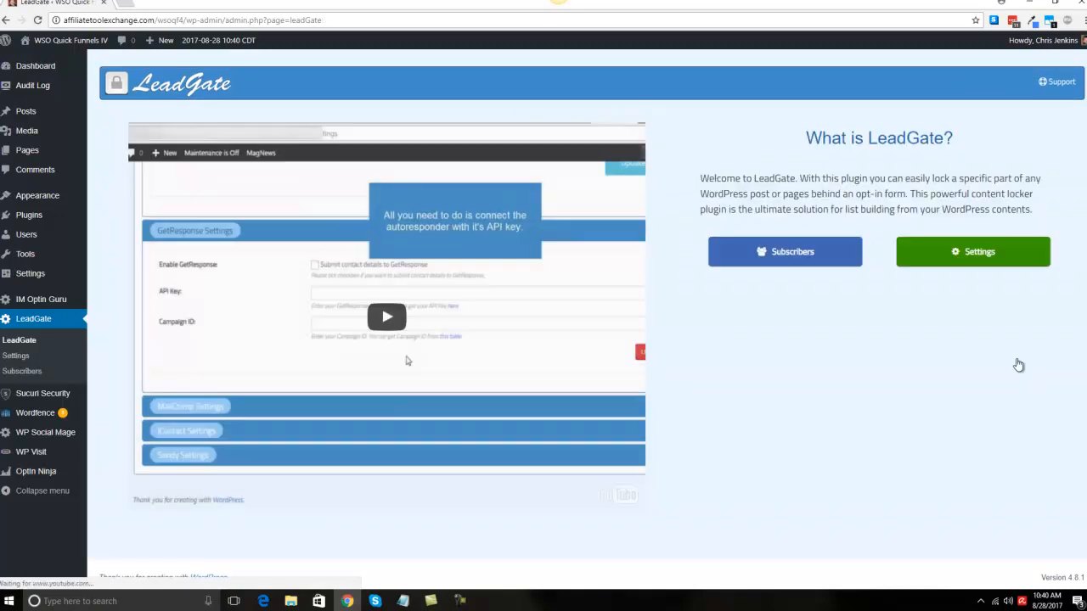
Step: Reopen the settings and examine the Locker Settings intro content and form templates
left_click(988, 267)
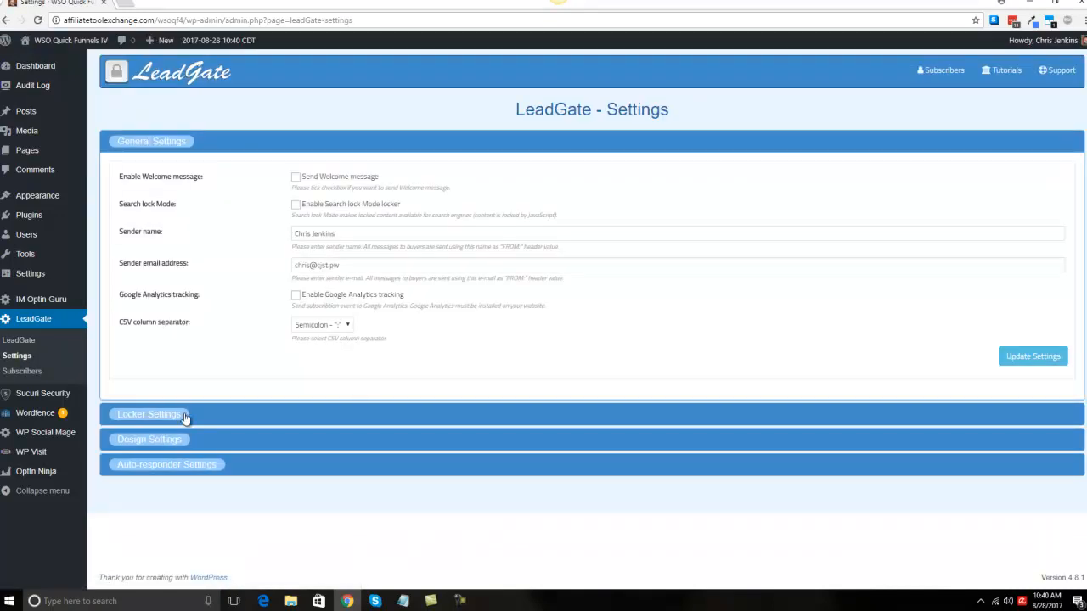
left_click(184, 419)
scroll(249, 358, "down", 3)
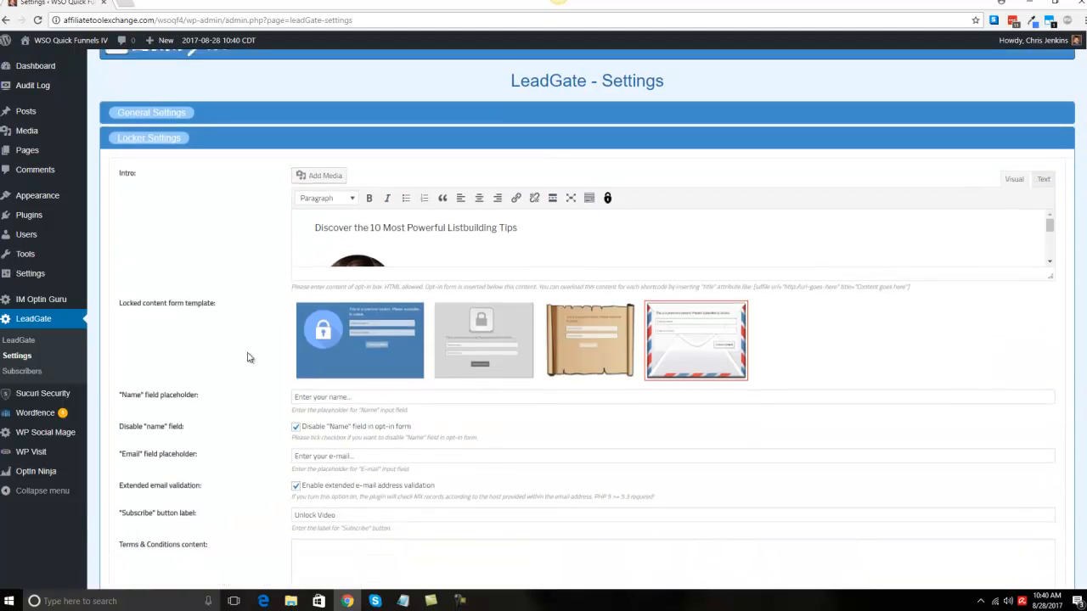
scroll(249, 358, "up", 2)
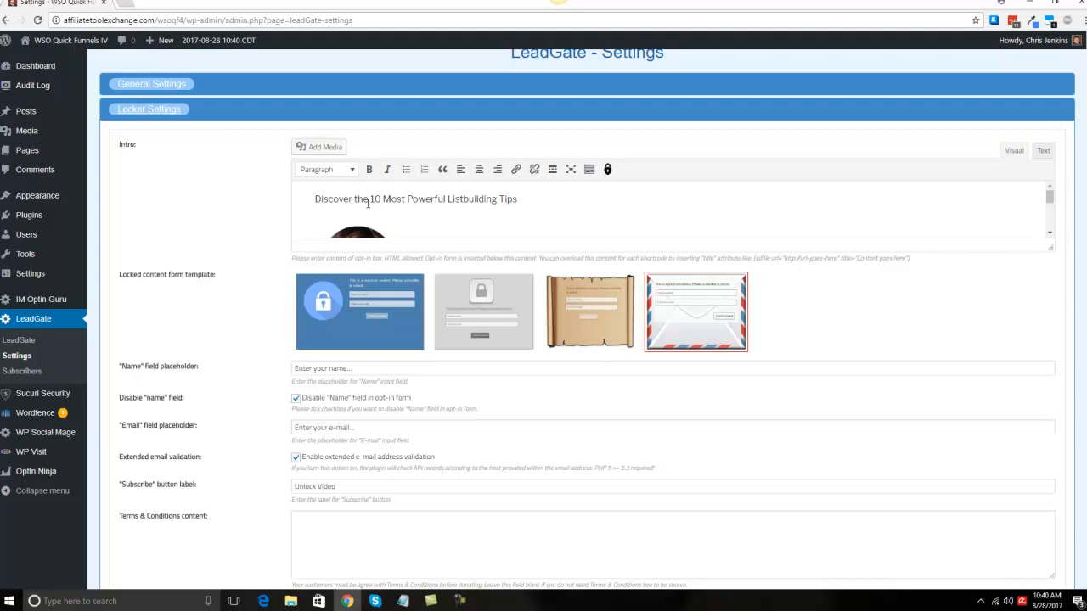
scroll(368, 202, "down", 1)
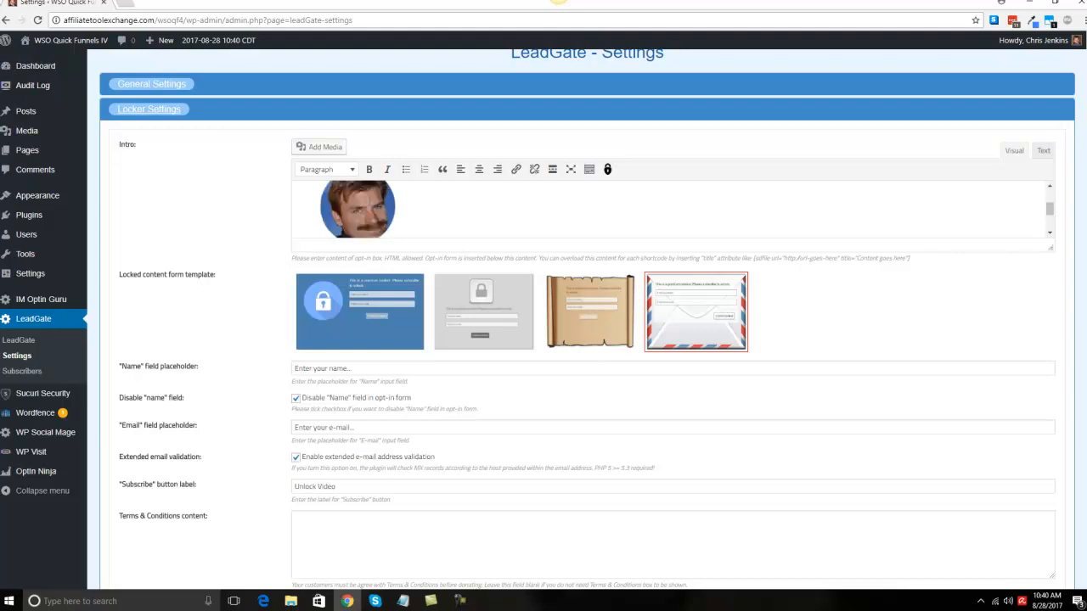
scroll(370, 203, "up", 1)
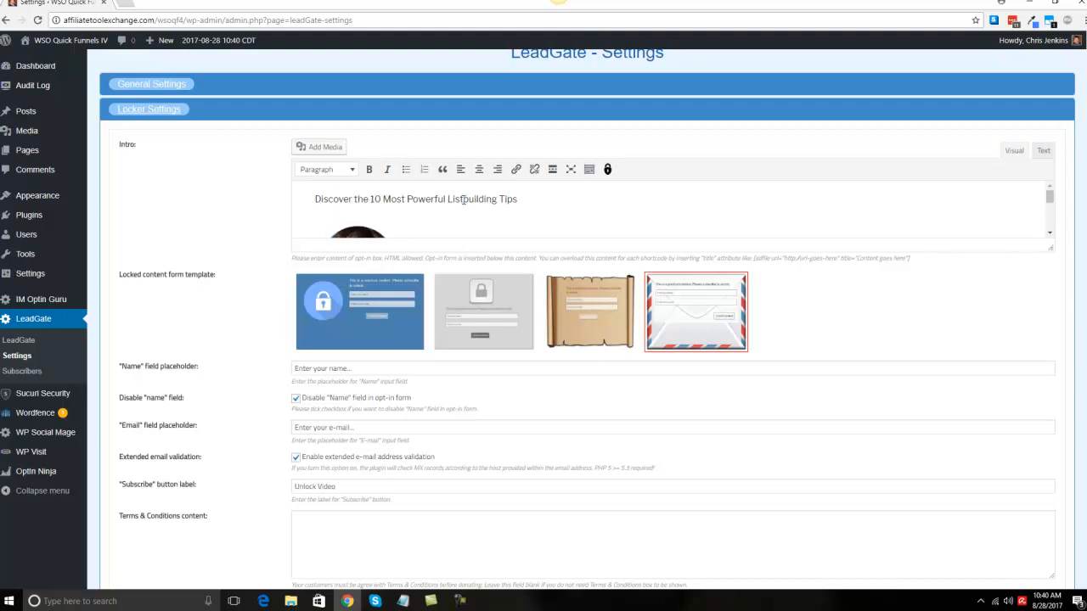
scroll(469, 212, "down", 3)
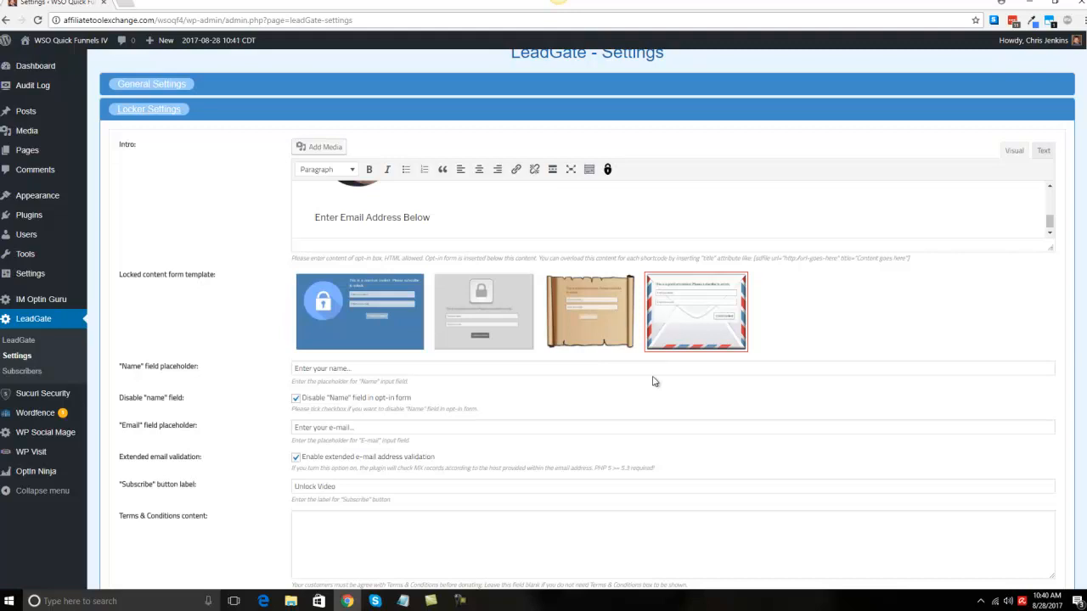
scroll(650, 421, "down", 1)
scroll(651, 420, "down", 1)
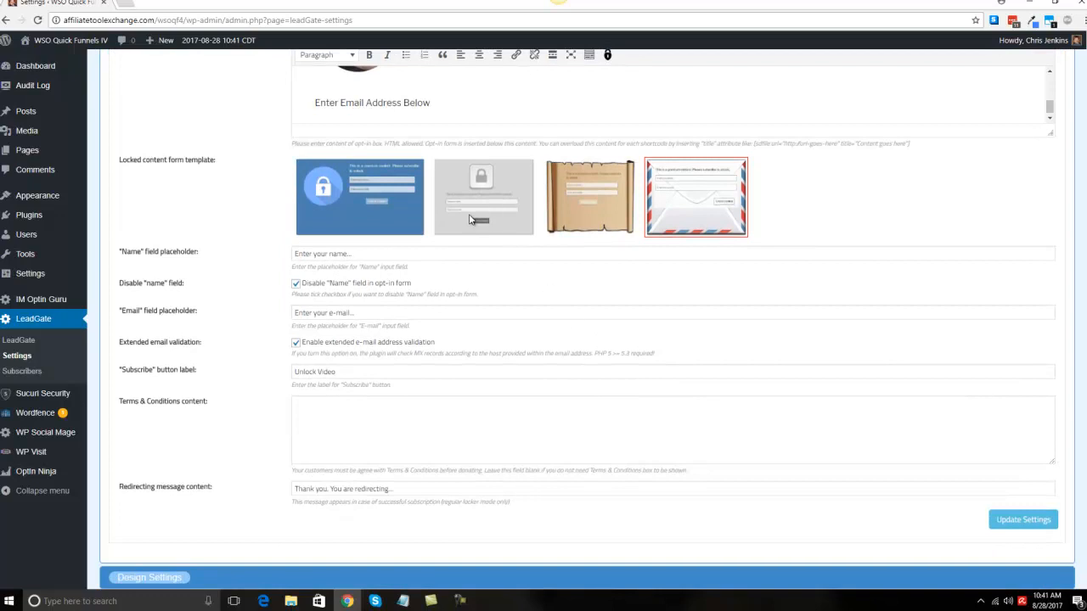
left_click(297, 284)
left_click(297, 284)
scroll(368, 357, "down", 1)
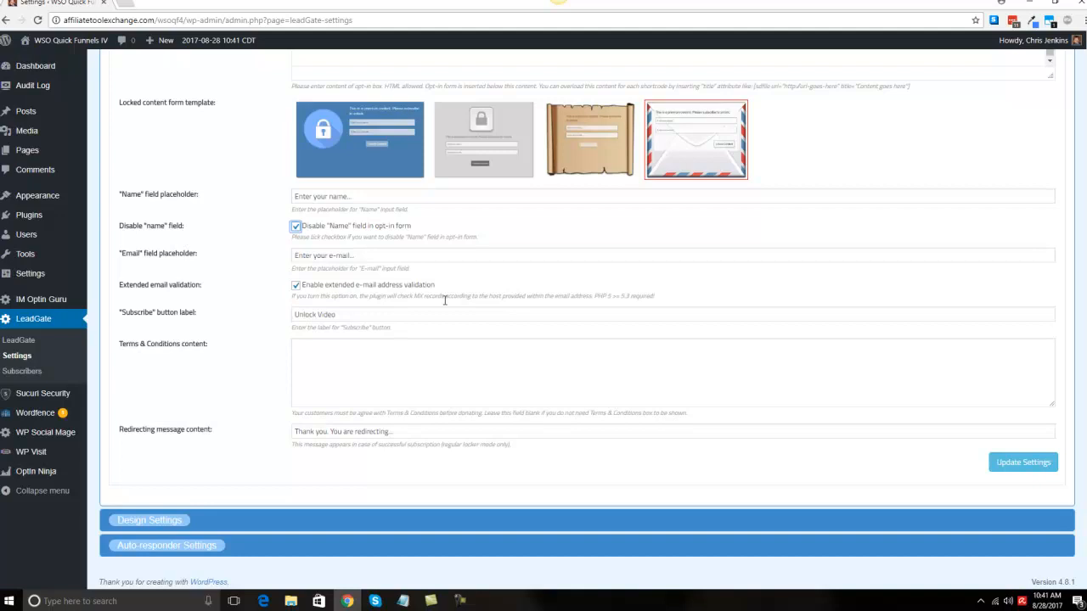
left_click(297, 286)
left_click(296, 286)
Step: Set the Subscribe button label to "Get Your Access"
left_click_drag(346, 316, 287, 314)
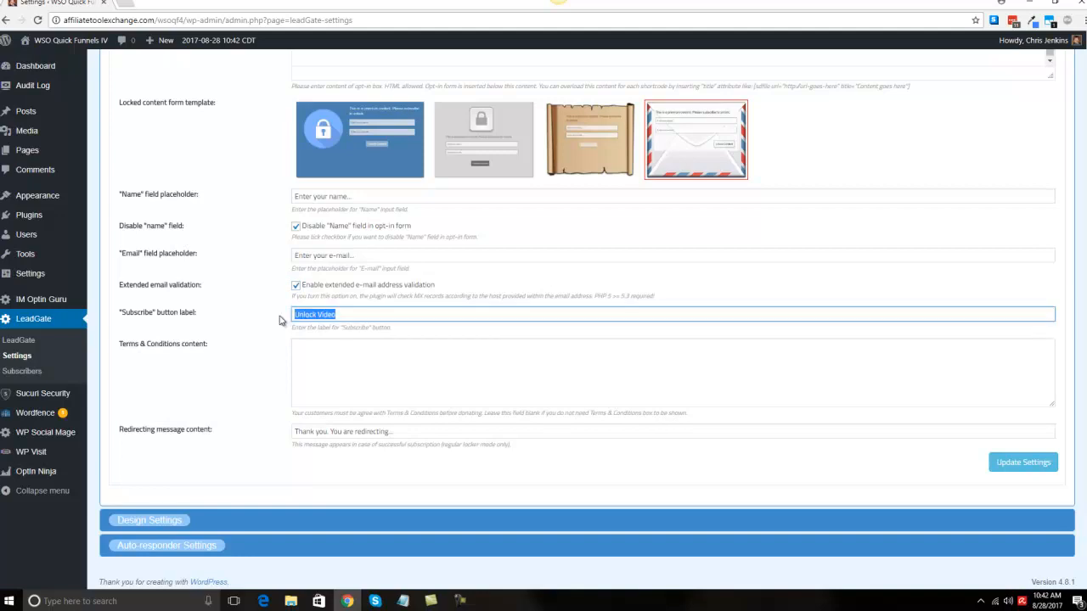
type("O")
key("BackSpace")
type("Download Now")
left_click_drag(374, 311, 260, 322)
key("BackSpace")
type("Get Your Access")
Step: Review the redirecting message content and save the locker settings
left_click(365, 431)
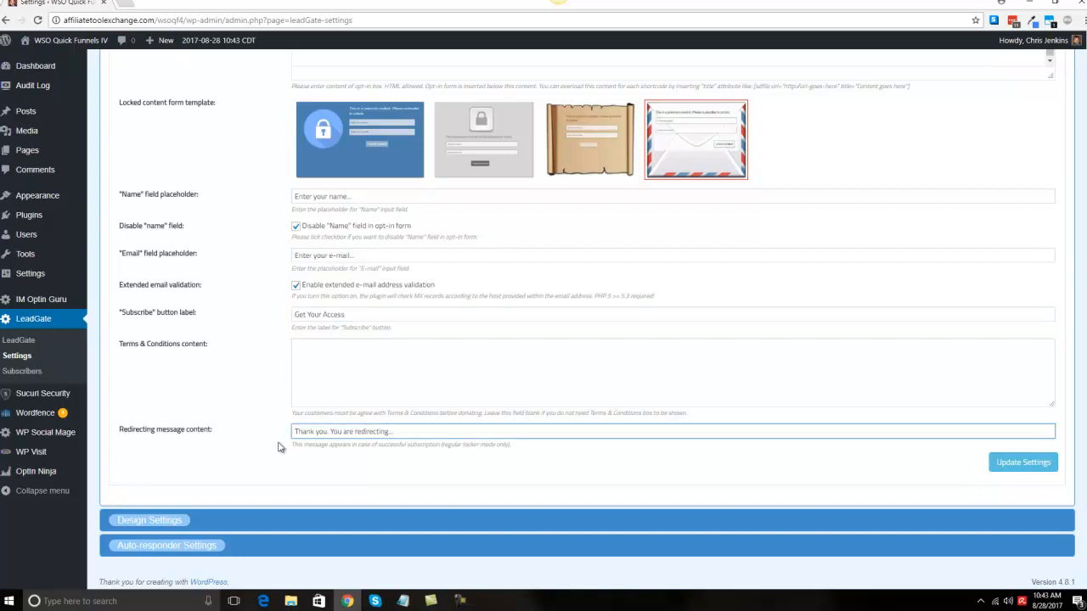
scroll(281, 448, "down", 1)
left_click_drag(447, 431, 272, 434)
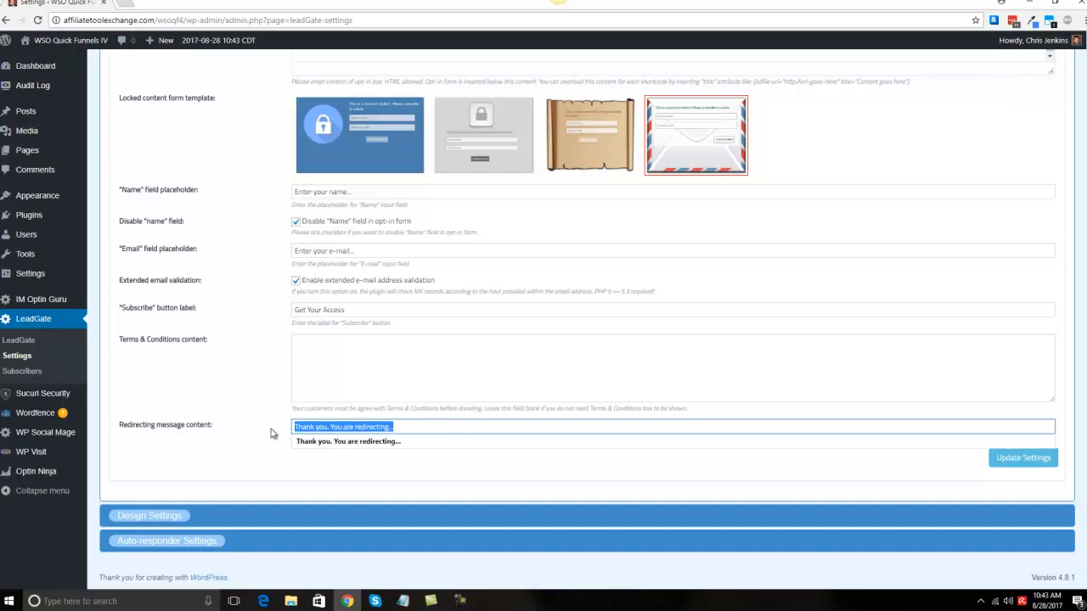
left_click(388, 428)
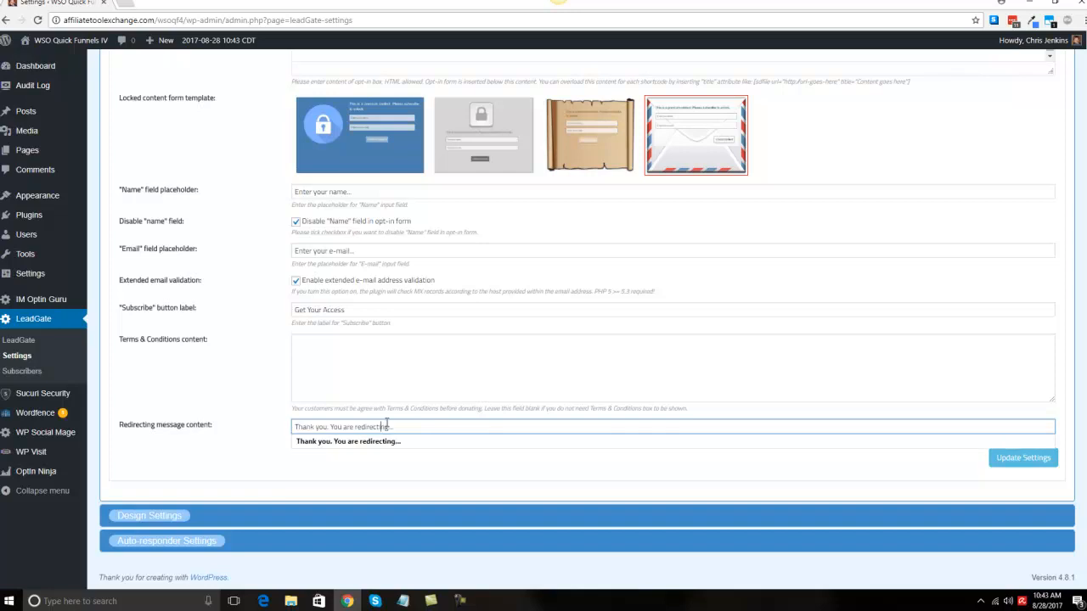
left_click_drag(401, 426, 332, 425)
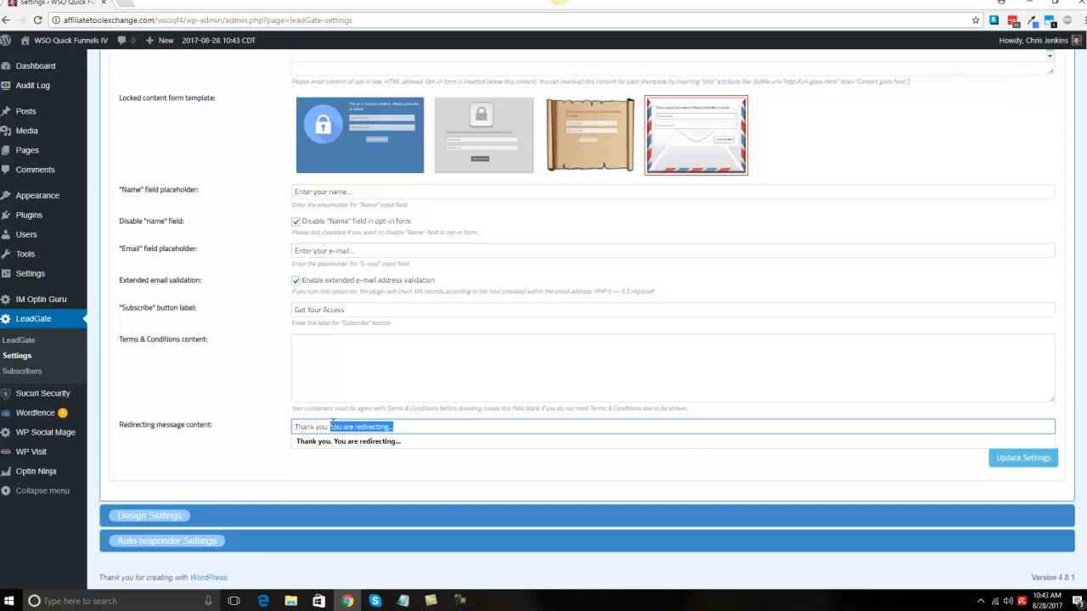
left_click(394, 427)
double_click(360, 427)
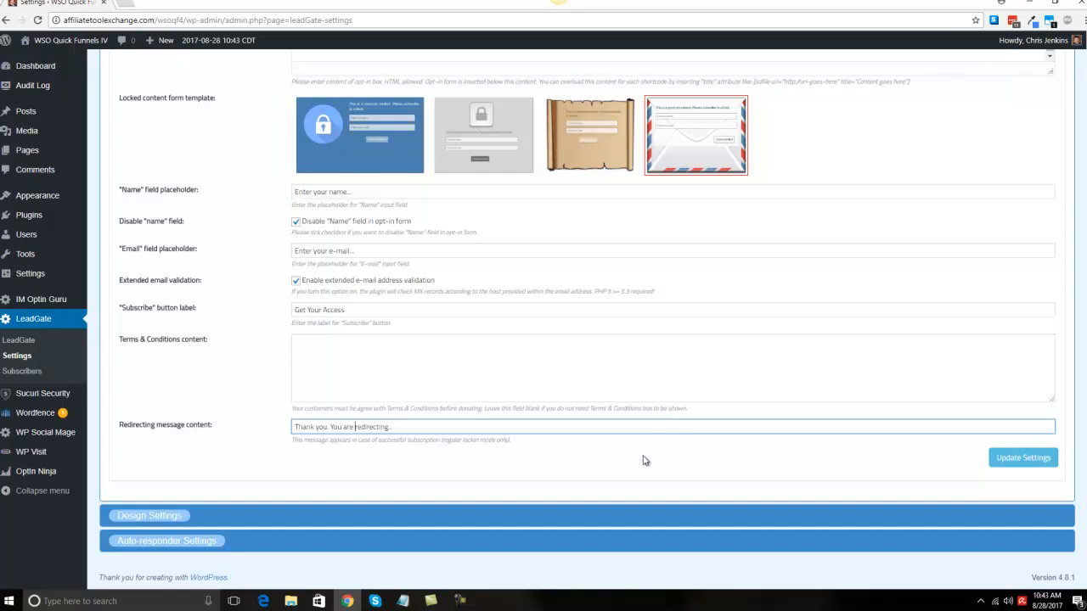
left_click(1038, 458)
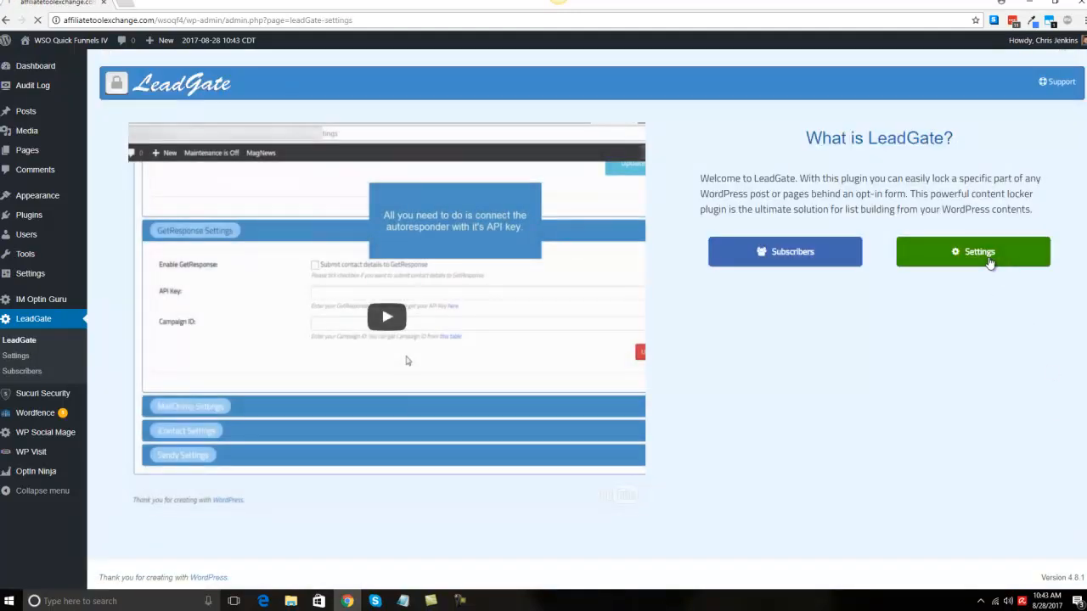
Step: Reopen the settings, examine the Design Settings section and expand the Auto-responder Settings
left_click(991, 255)
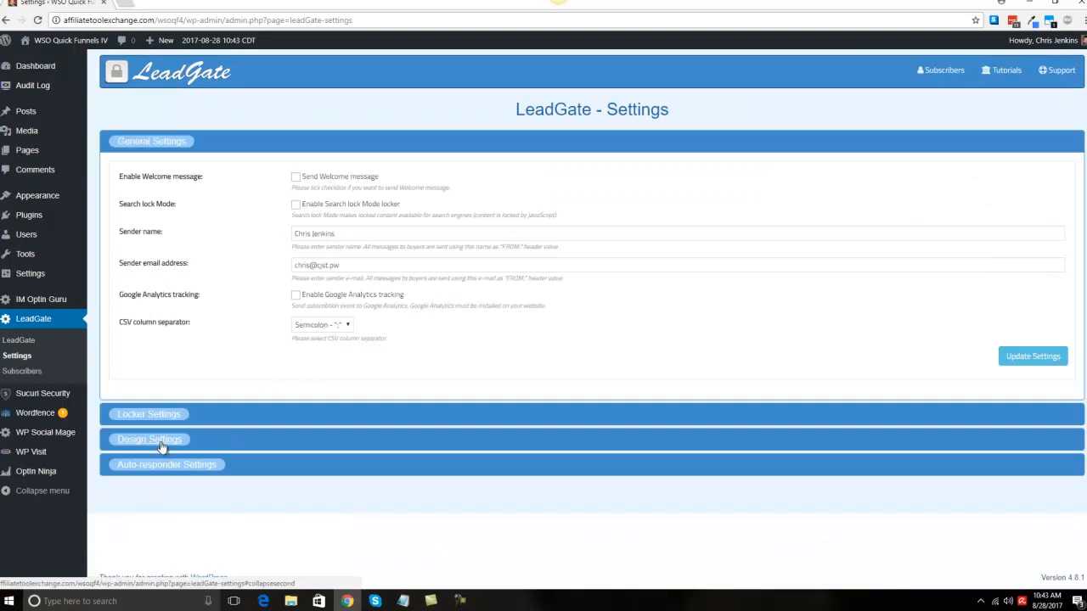
left_click(161, 445)
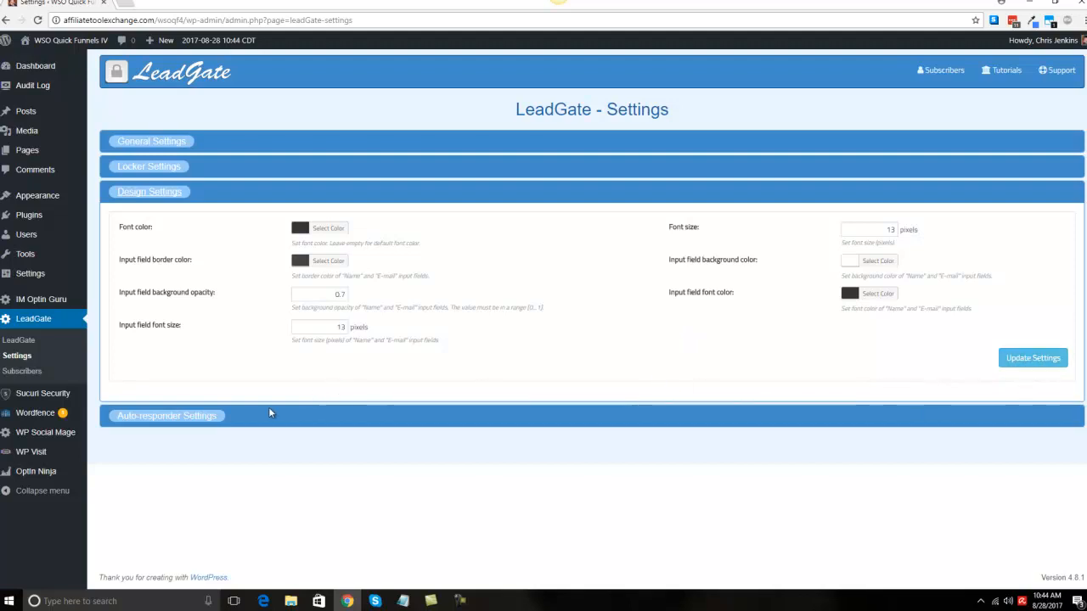
left_click(209, 417)
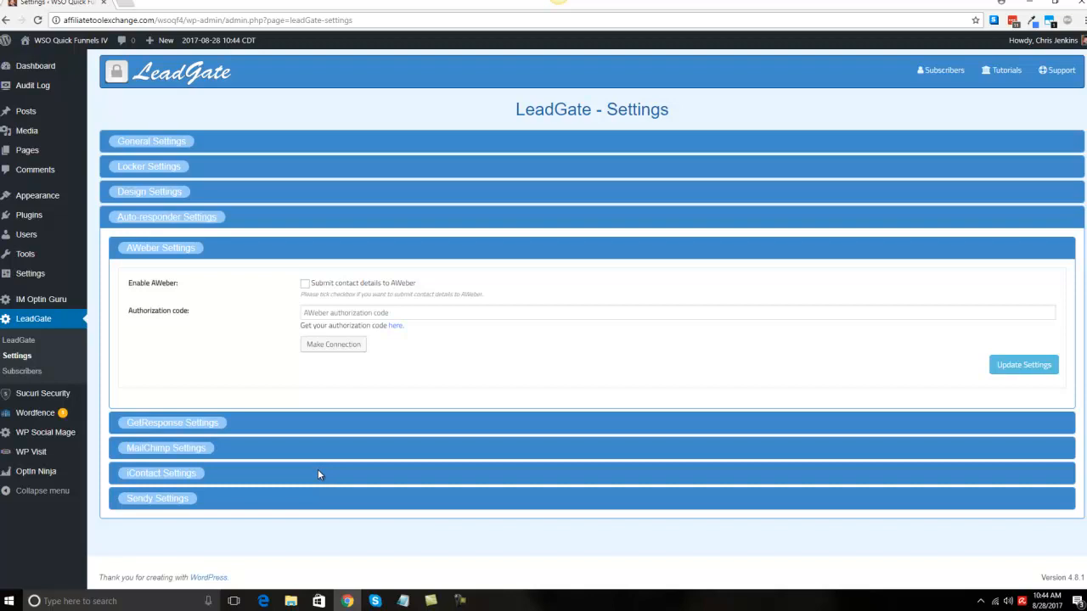
Step: Open the AWeber authorization code link and return to the LeadGate settings tab
left_click(397, 326)
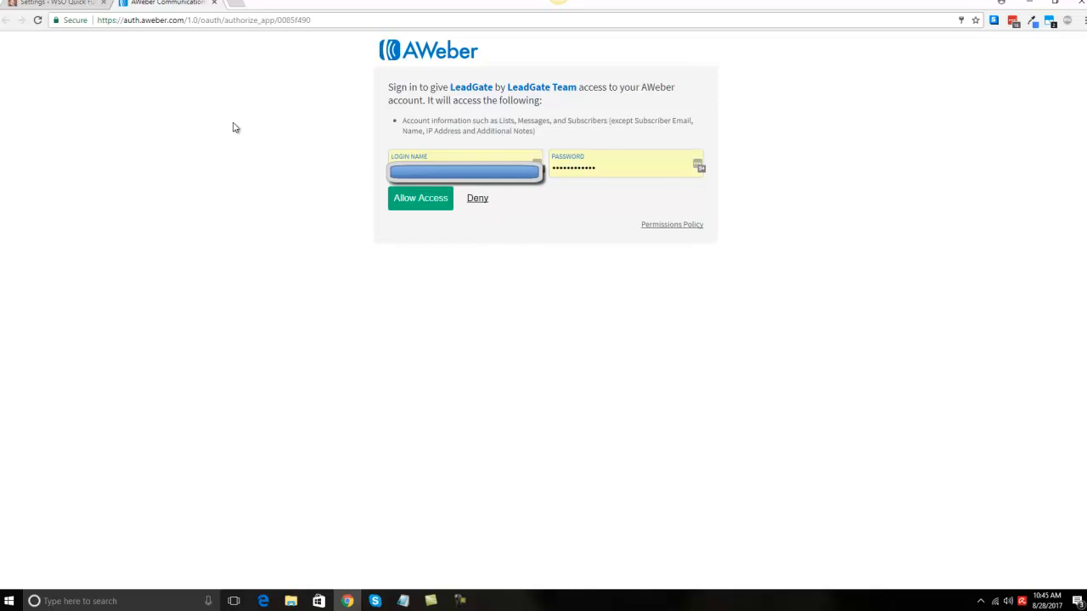
left_click(88, 6)
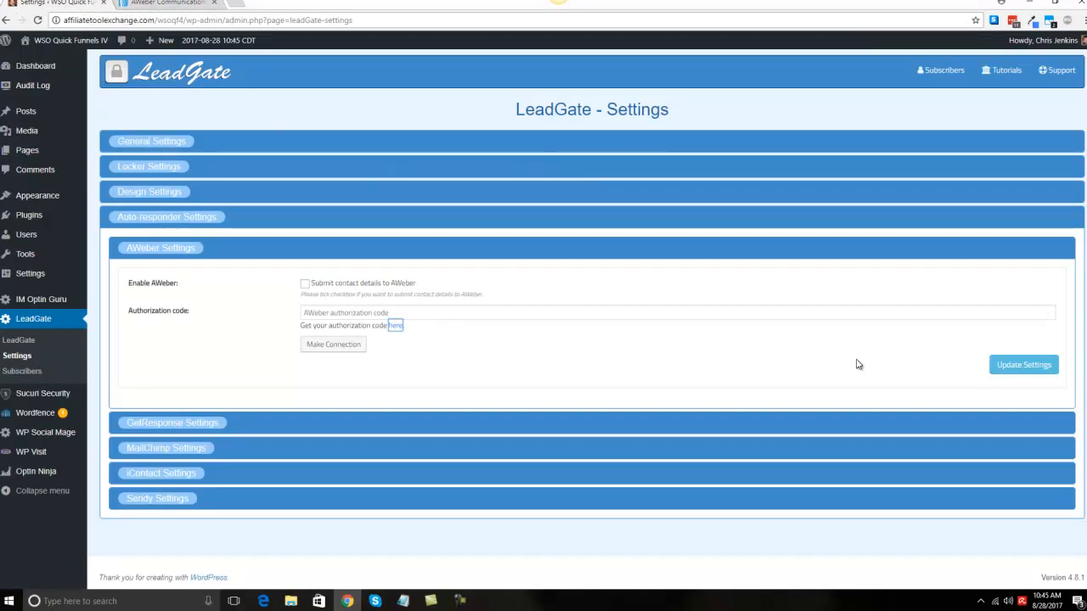
Step: Browse the GetResponse and MailChimp auto-responder settings sections, including the MailChimp double opt-in option
left_click(206, 424)
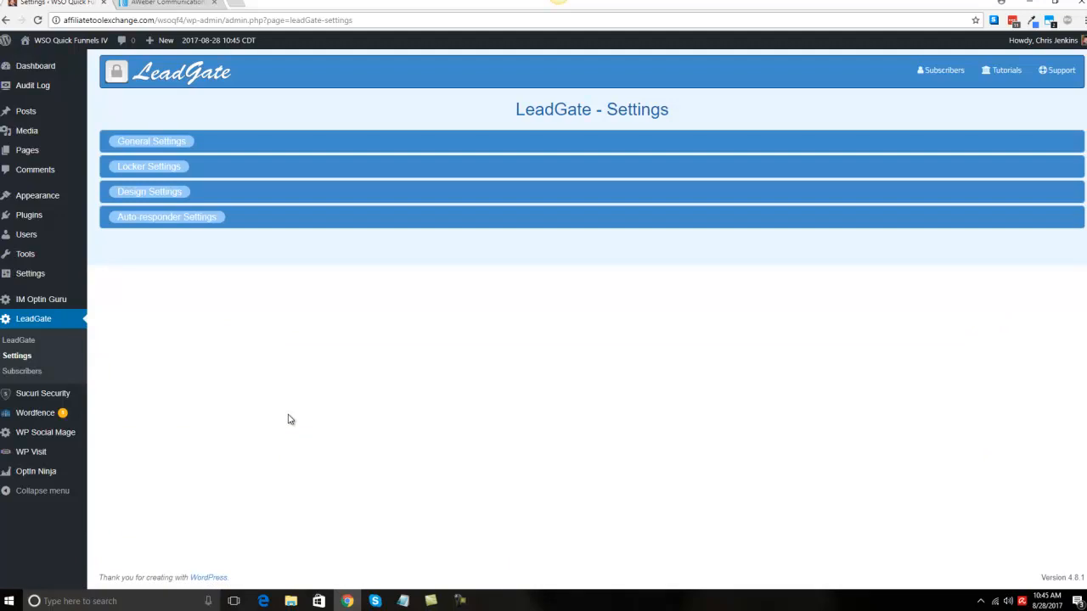
left_click(190, 218)
scroll(183, 431, "down", 2)
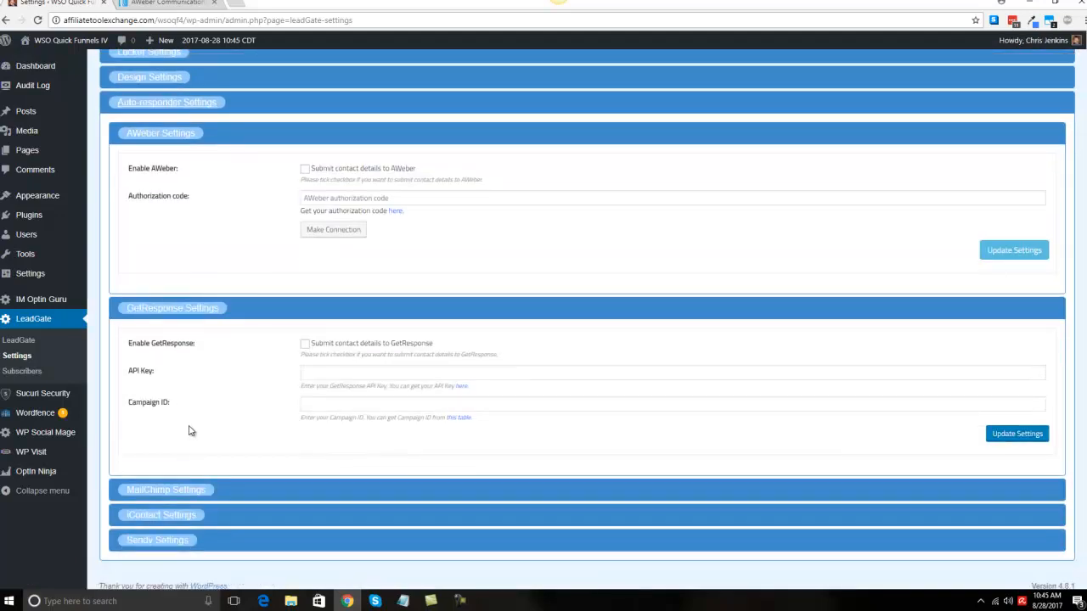
scroll(188, 432, "down", 1)
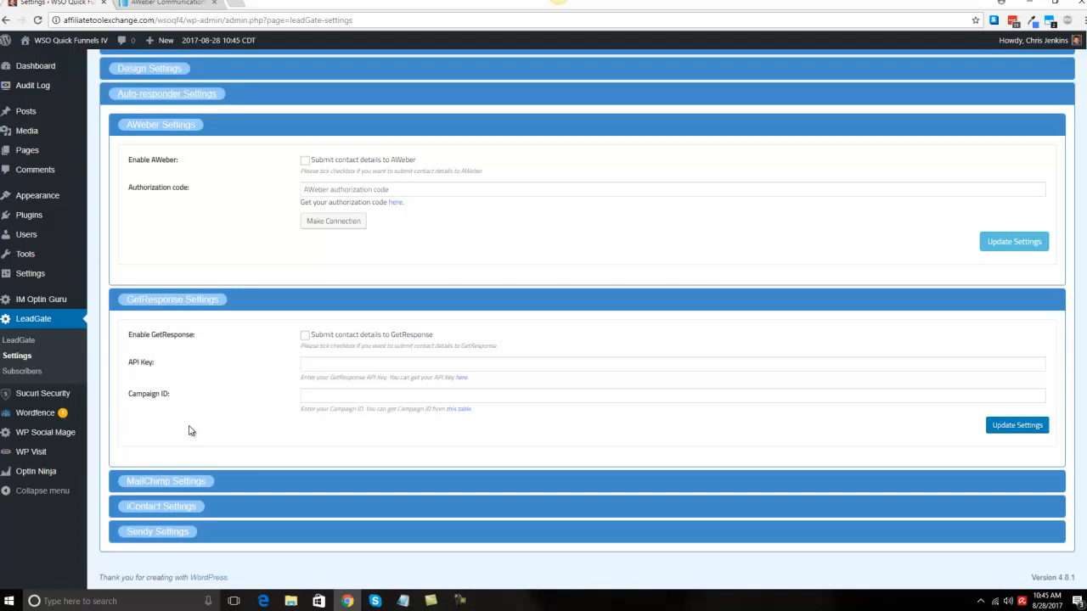
left_click(198, 499)
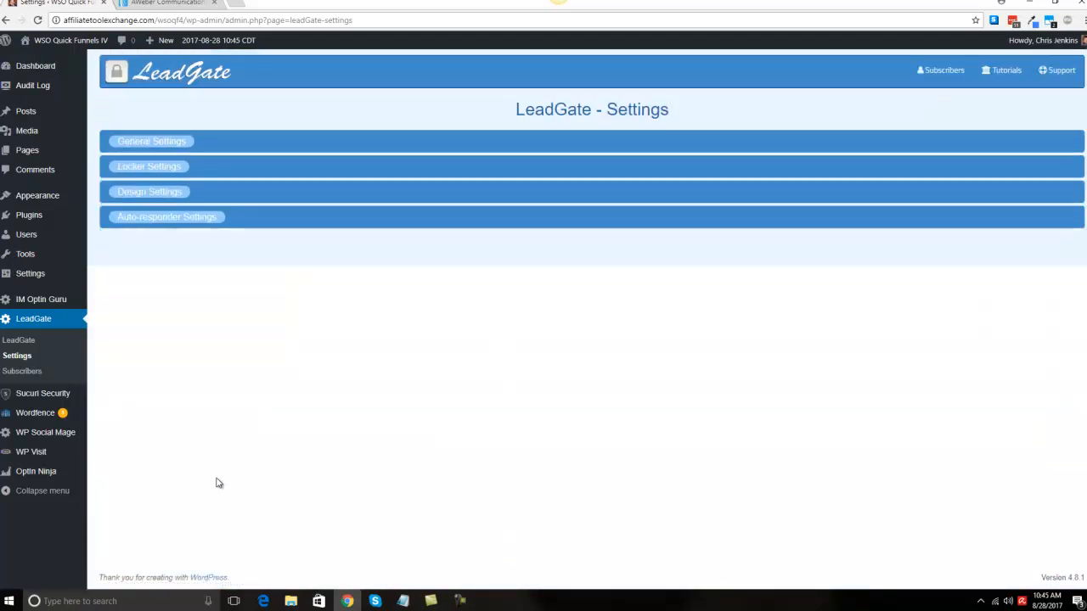
left_click(170, 217)
scroll(213, 395, "down", 2)
scroll(214, 399, "down", 2)
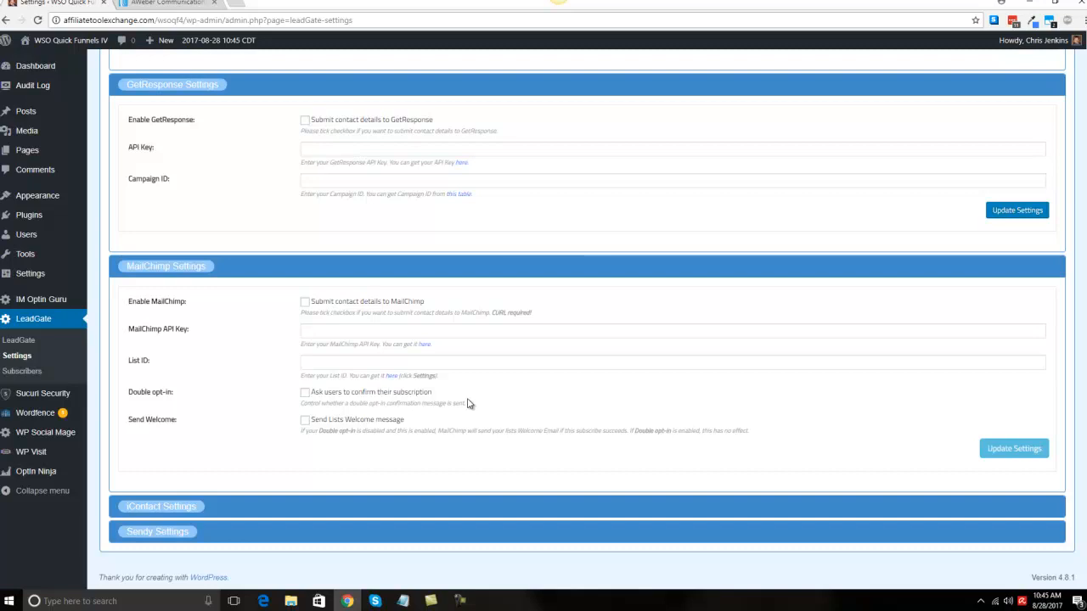
left_click(305, 393)
left_click(305, 395)
scroll(302, 399, "up", 4)
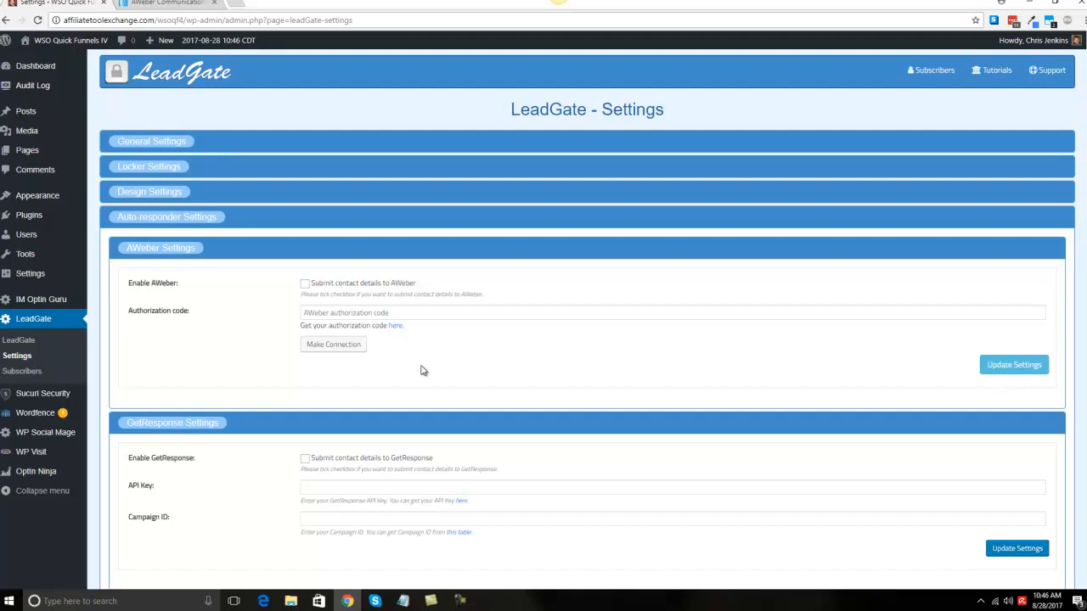
scroll(396, 407, "down", 2)
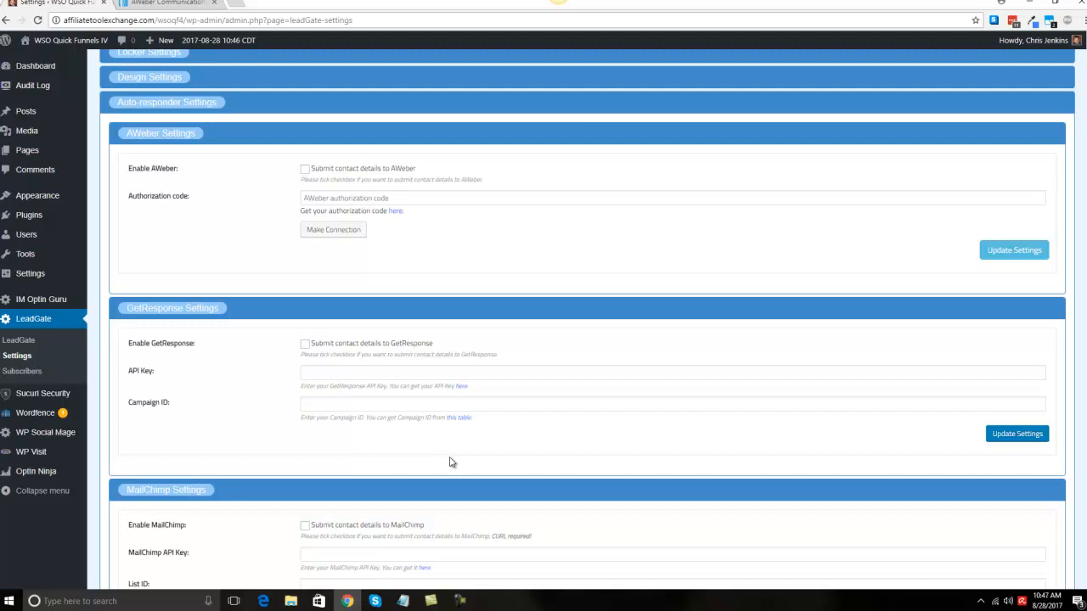
scroll(448, 459, "down", 2)
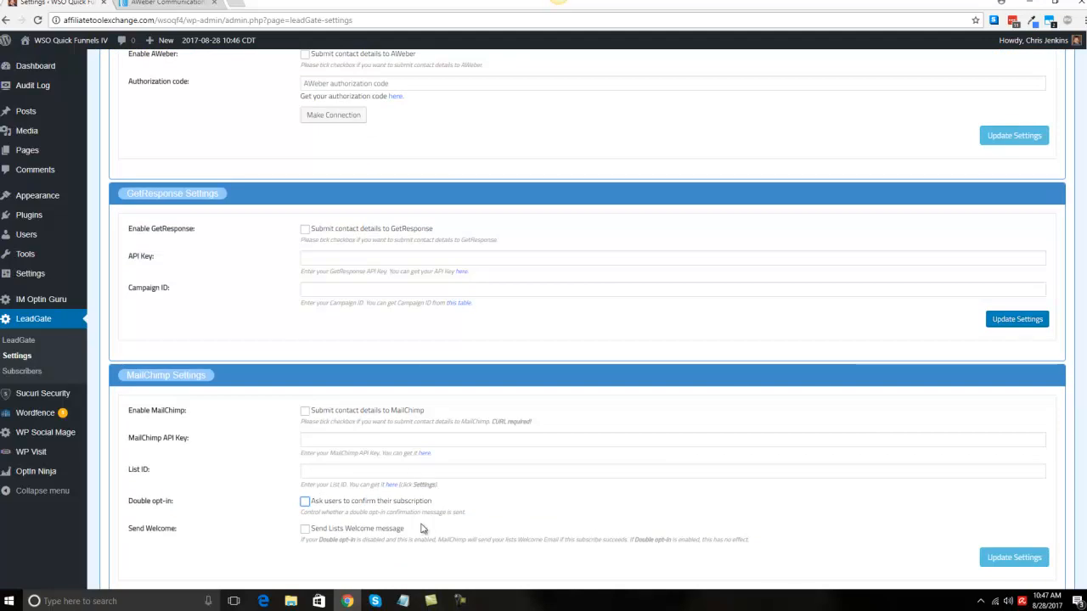
scroll(331, 497, "down", 2)
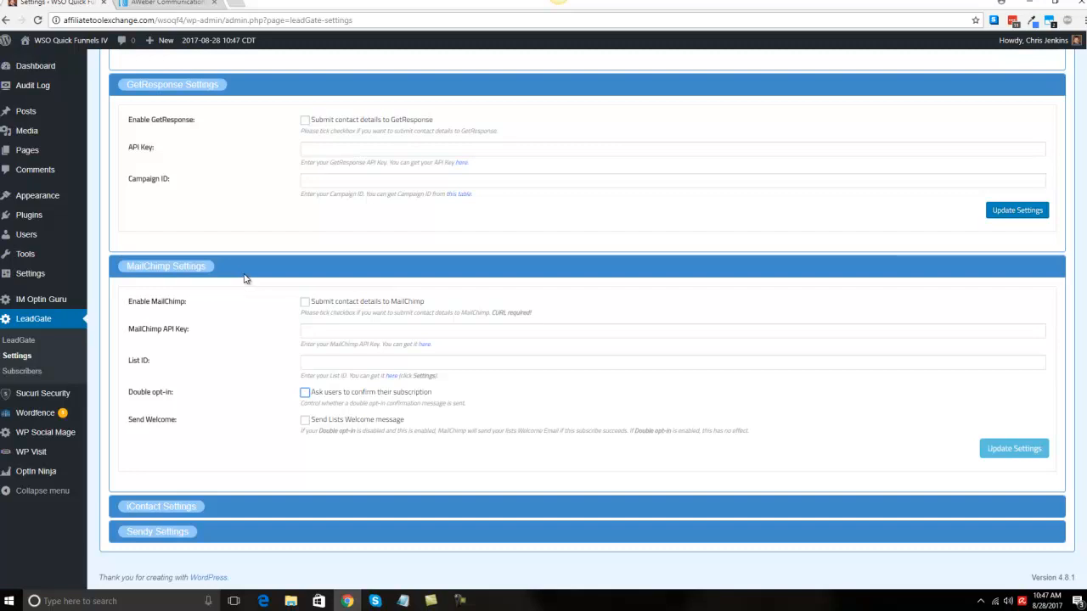
Step: Examine the iContact and Sendy auto-responder settings, then expand General Settings
left_click(182, 513)
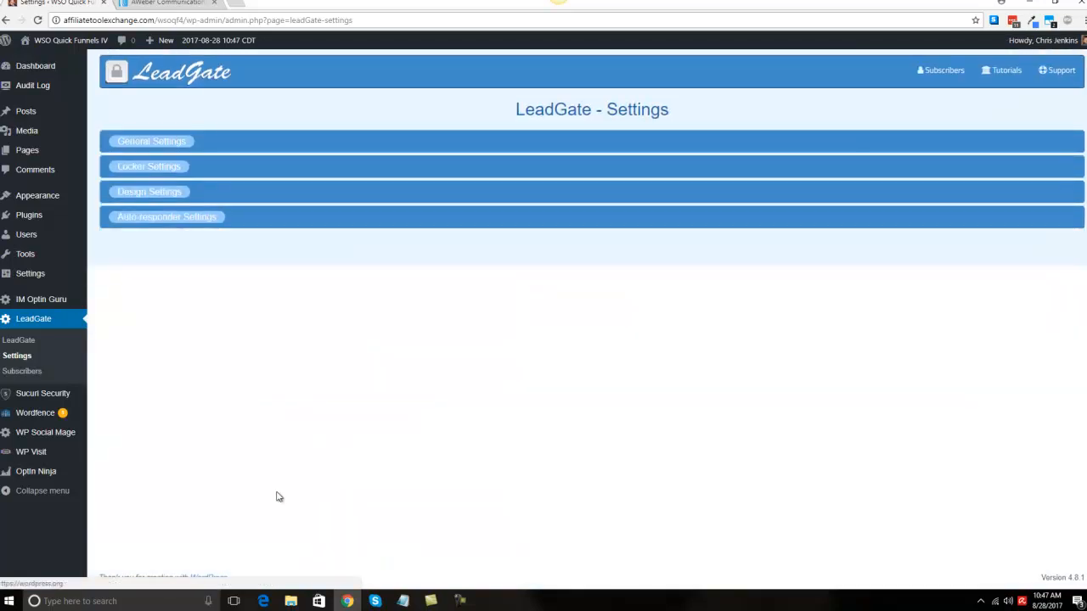
left_click(163, 218)
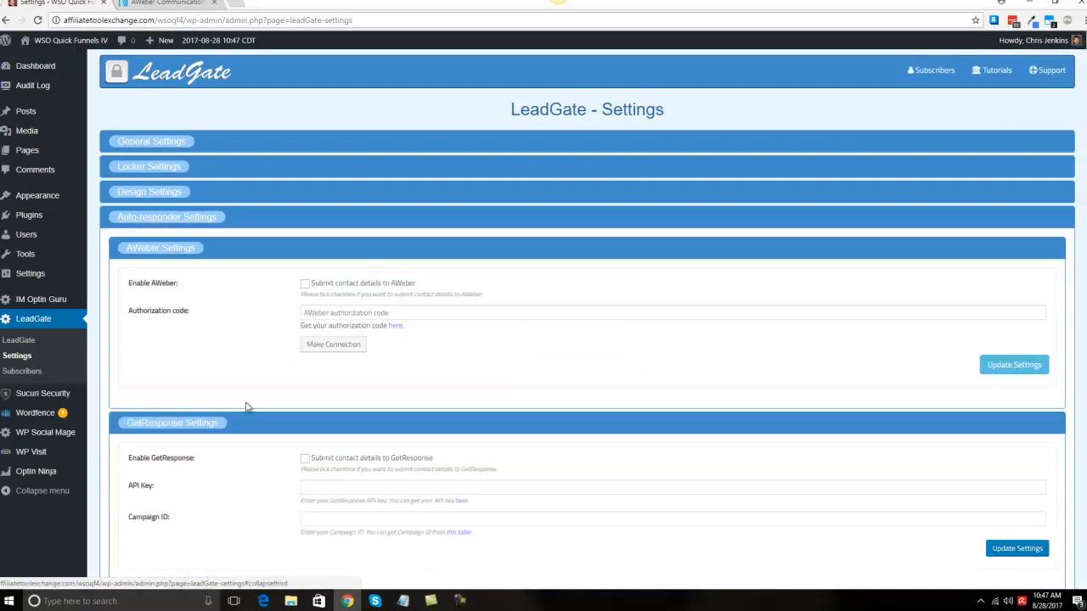
scroll(259, 471, "down", 3)
scroll(259, 472, "down", 3)
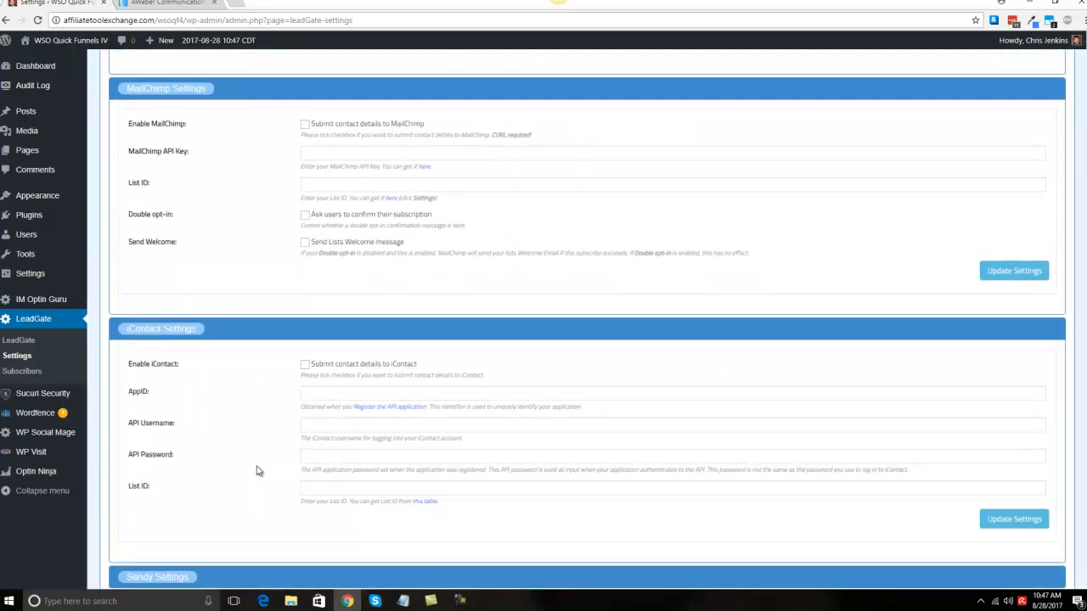
scroll(259, 471, "down", 1)
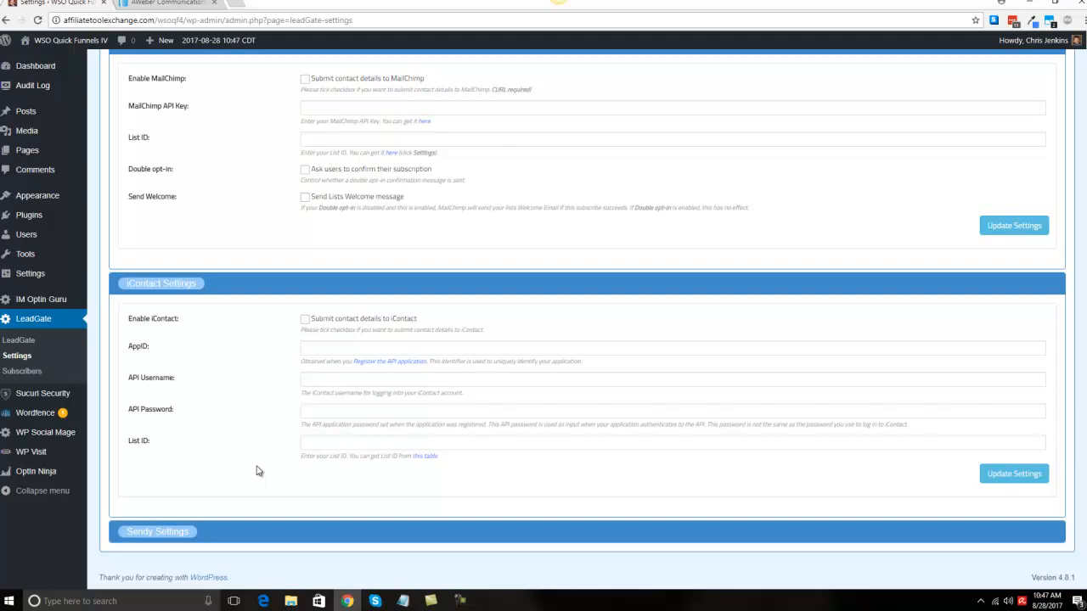
left_click(177, 535)
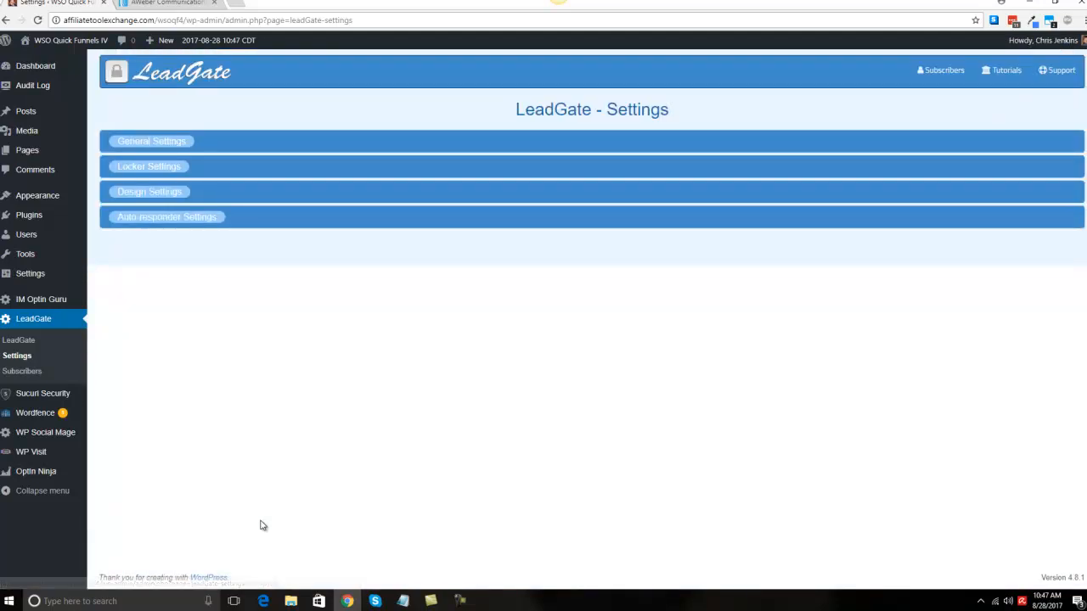
left_click(198, 219)
scroll(340, 479, "down", 5)
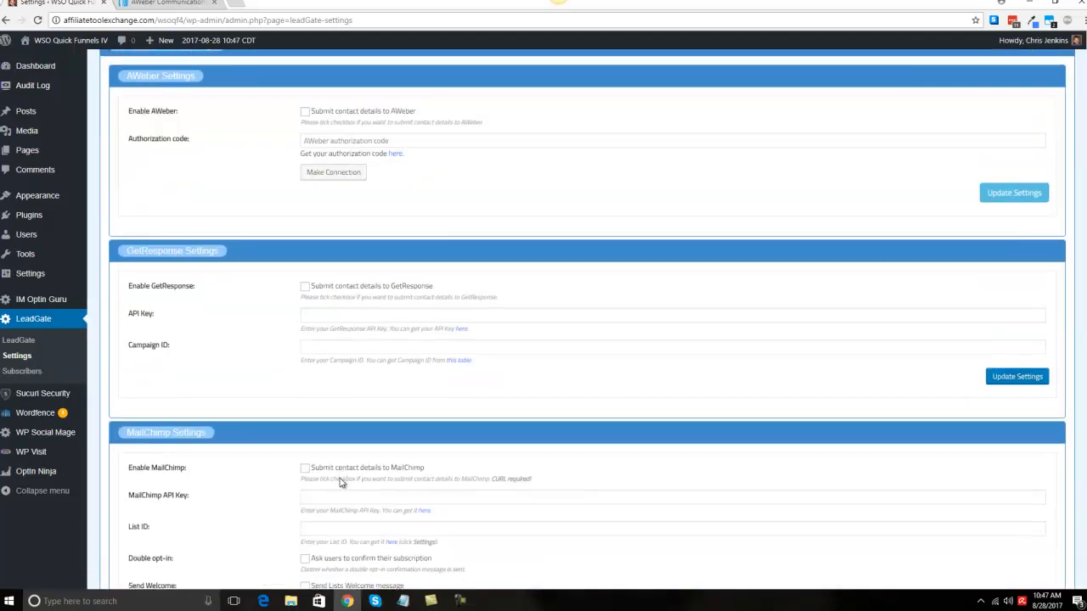
scroll(340, 478, "down", 4)
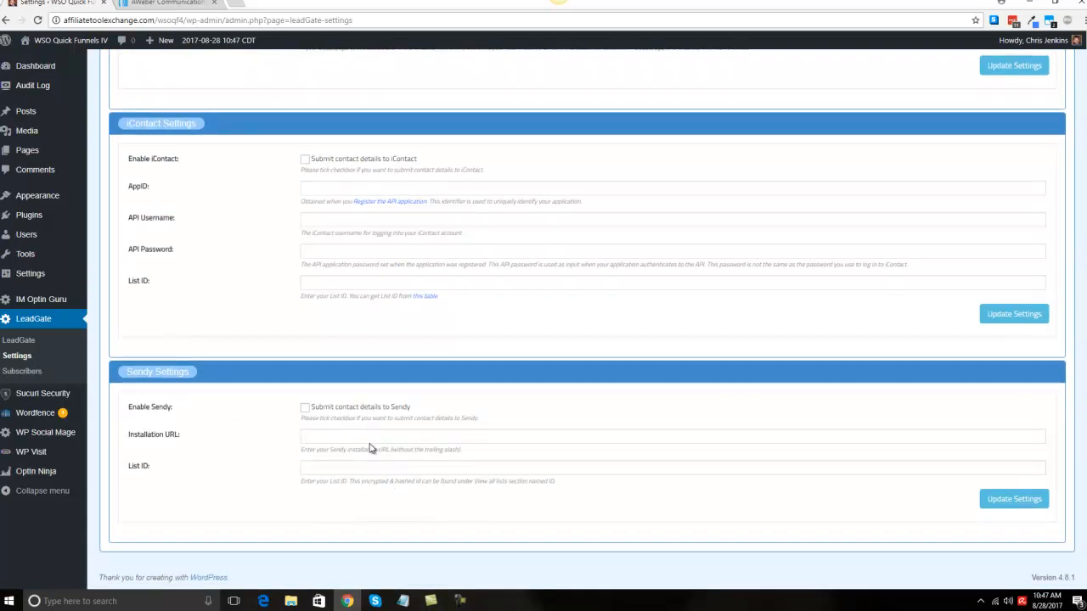
scroll(335, 416, "up", 10)
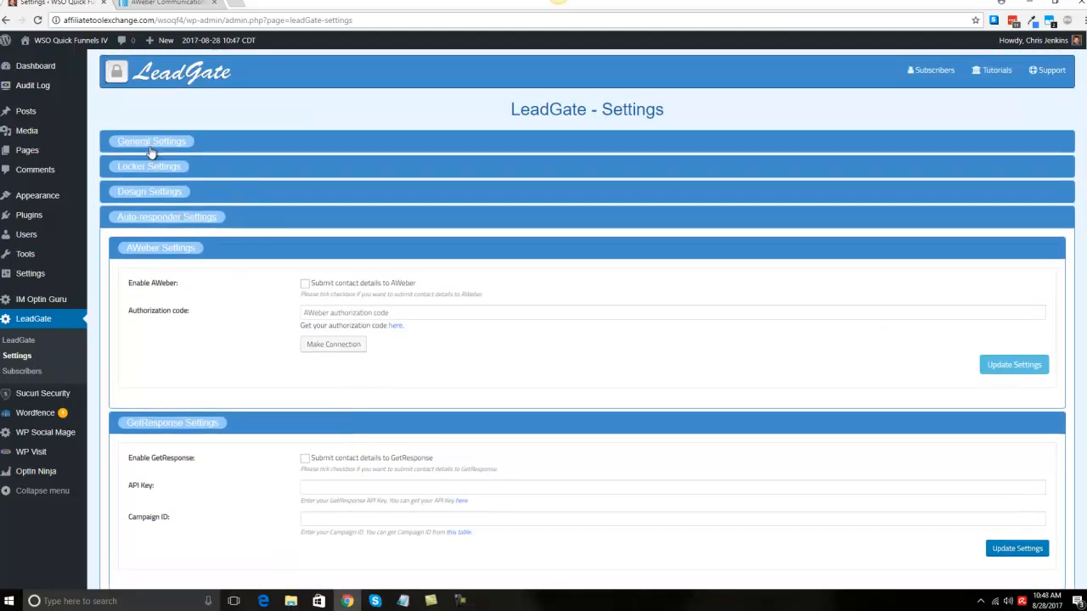
left_click(150, 144)
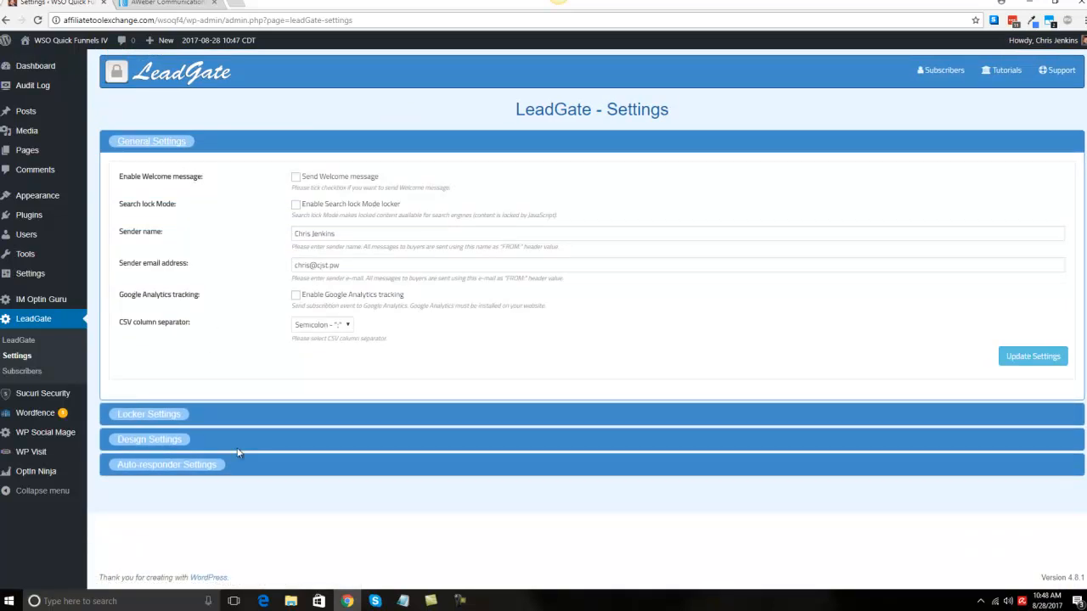
Step: Open the Lead Gate Test page for editing from the list of all pages
mouse_move(56, 151)
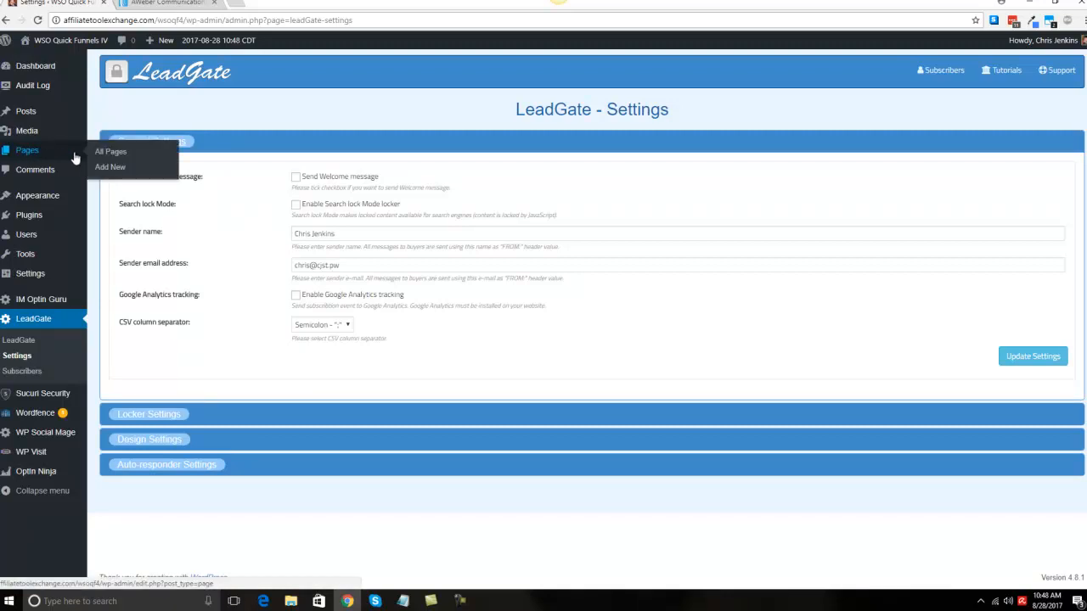
left_click(49, 152)
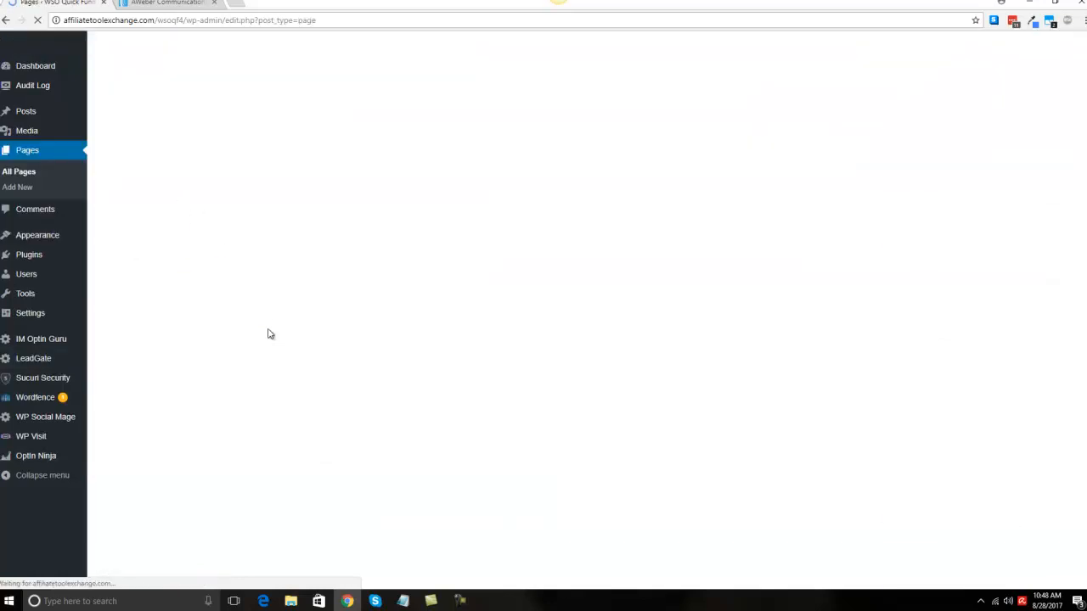
scroll(269, 419, "down", 2)
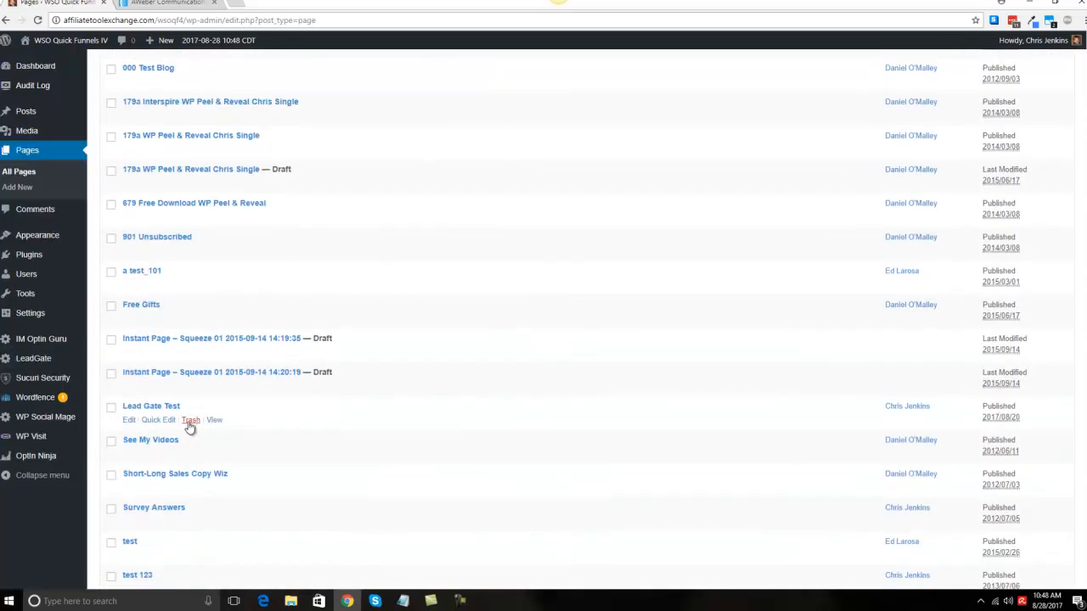
left_click(129, 420)
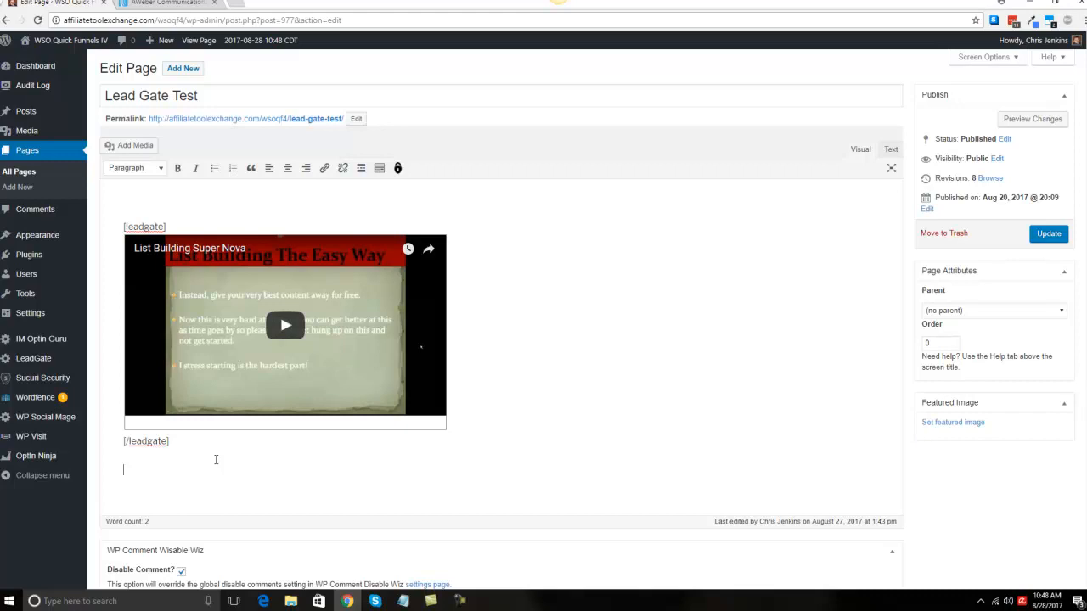
Step: Add the line "Please watch the video below:" beneath the opening [leadgate] shortcode
type("Hey I would like this")
key("BackSpace")
key("BackSpace")
key("BackSpace")
key("BackSpace")
key("BackSpace")
key("BackSpace")
key("BackSpace")
key("BackSpace")
key("BackSpace")
key("BackSpace")
key("BackSpace")
key("BackSpace")
key("BackSpace")
key("BackSpace")
key("BackSpace")
key("BackSpace")
key("BackSpace")
key("BackSpace")
key("BackSpace")
key("BackSpace")
key("Return")
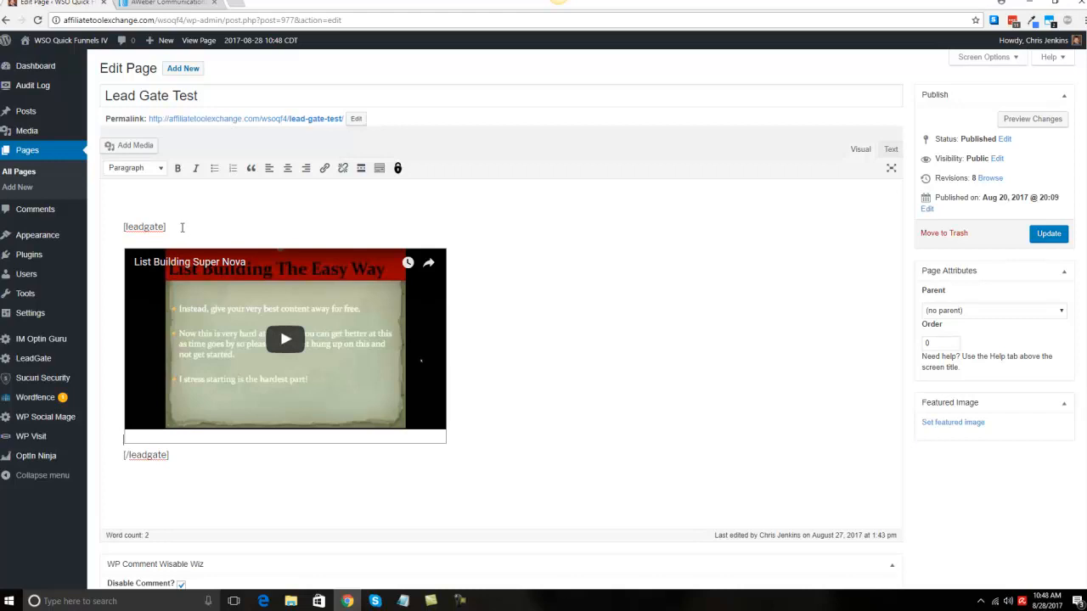
key("Return")
type("Plead")
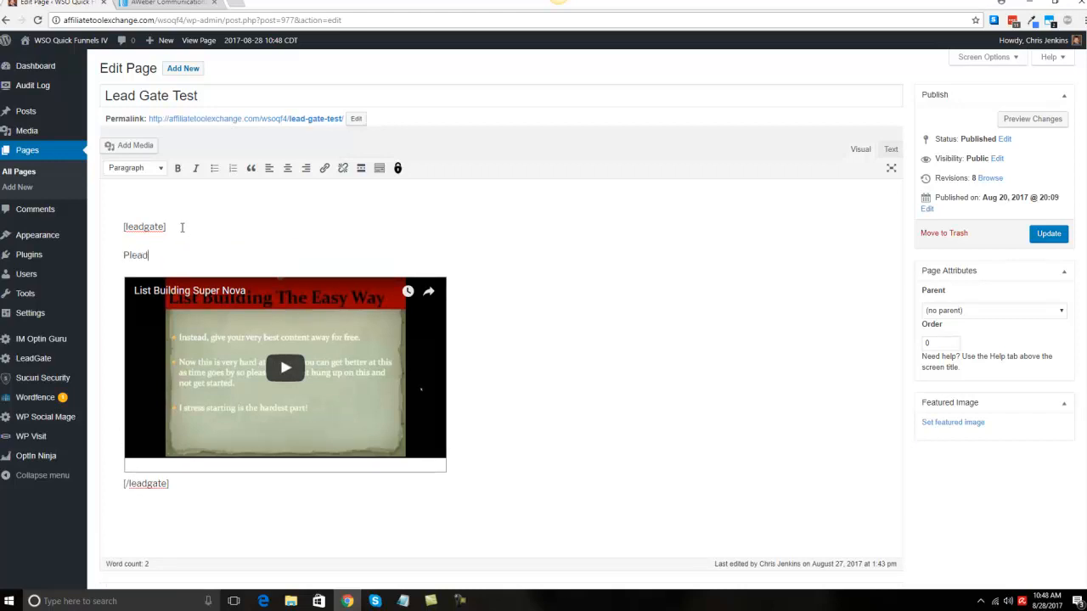
key("BackSpace")
type("se wt")
key("BackSpace")
type("ath")
key("BackSpace")
type("ch the video below:")
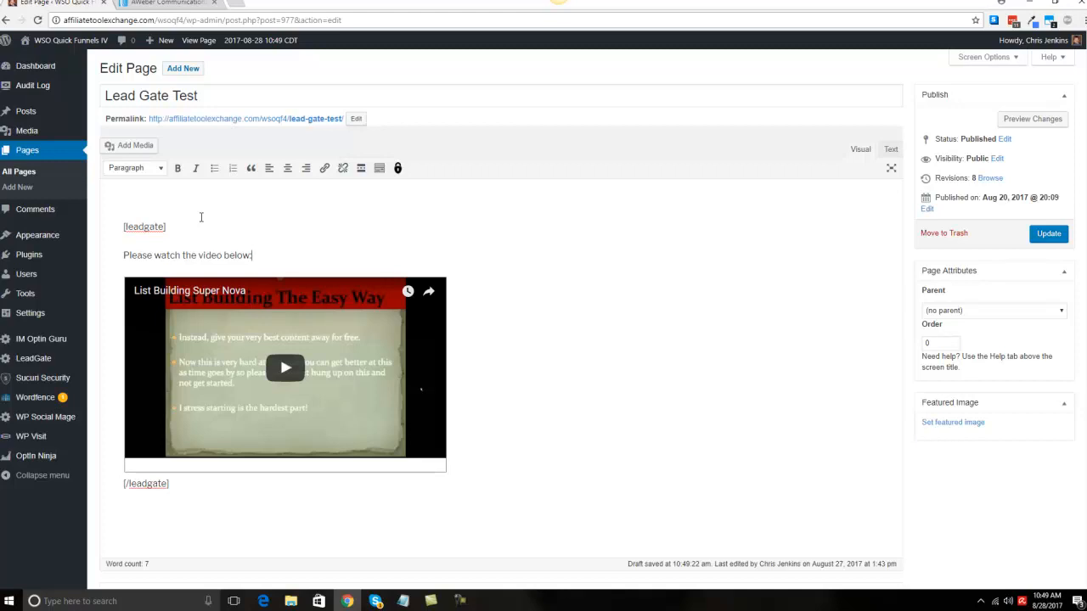
Step: Update the page and highlight the opening [leadgate] shortcode wrapping the video
left_click(1050, 236)
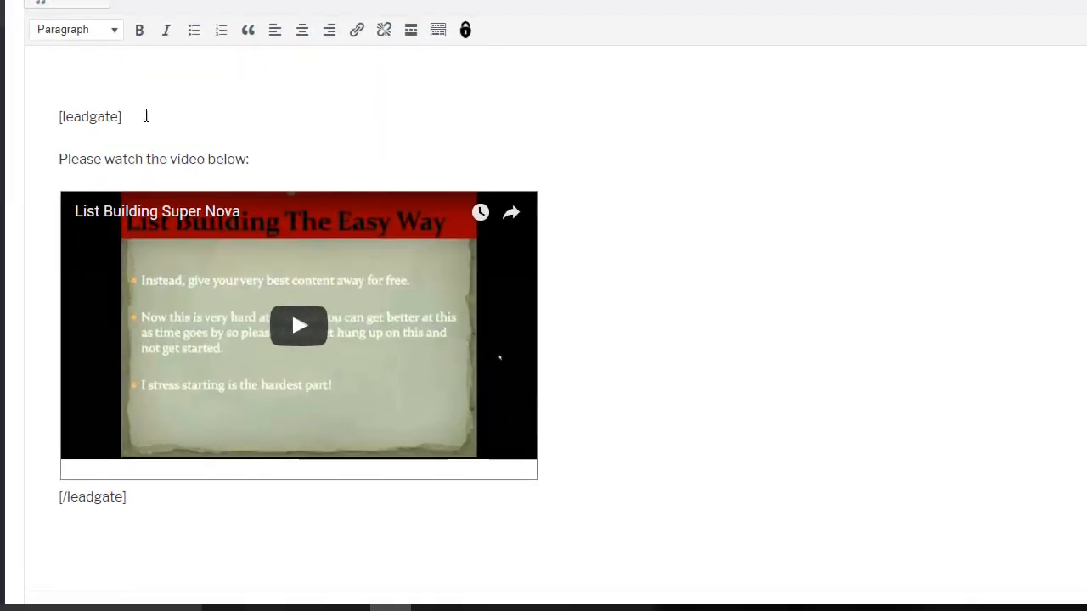
left_click_drag(173, 226, 106, 227)
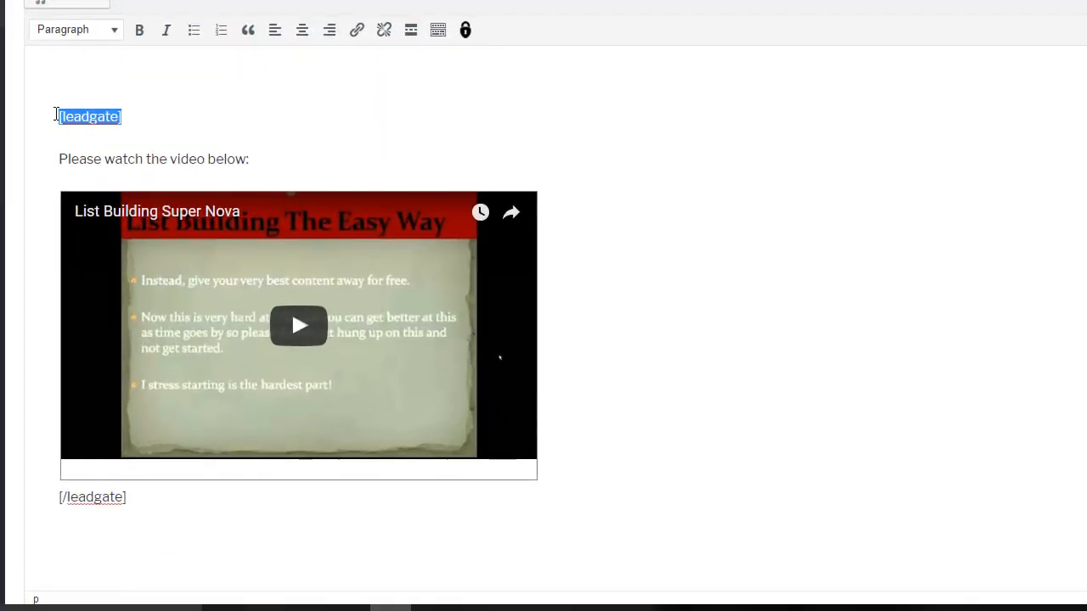
scroll(88, 114, "down", 1)
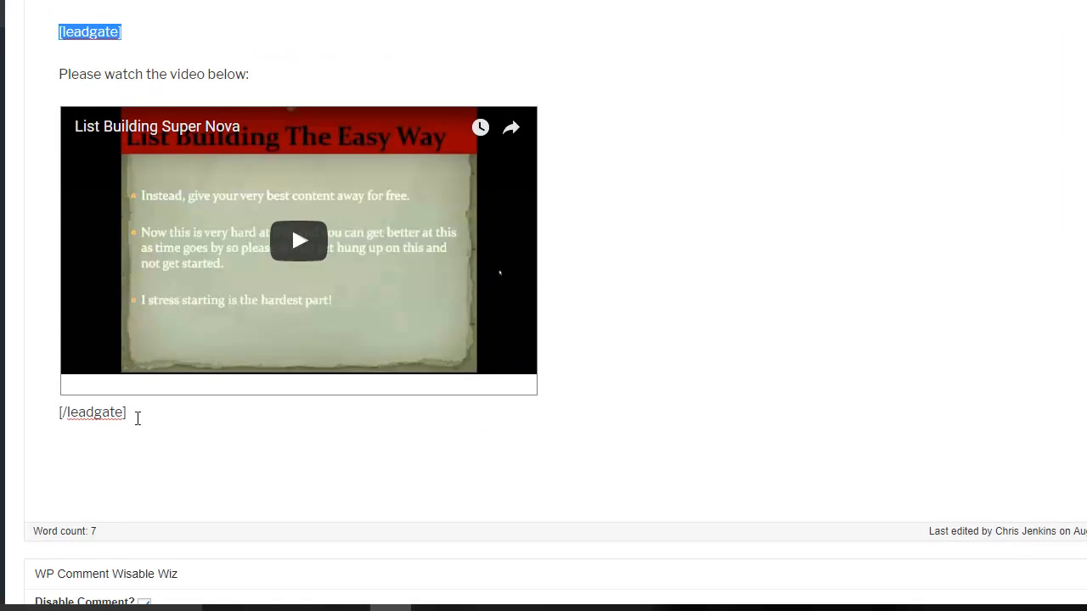
left_click(129, 32)
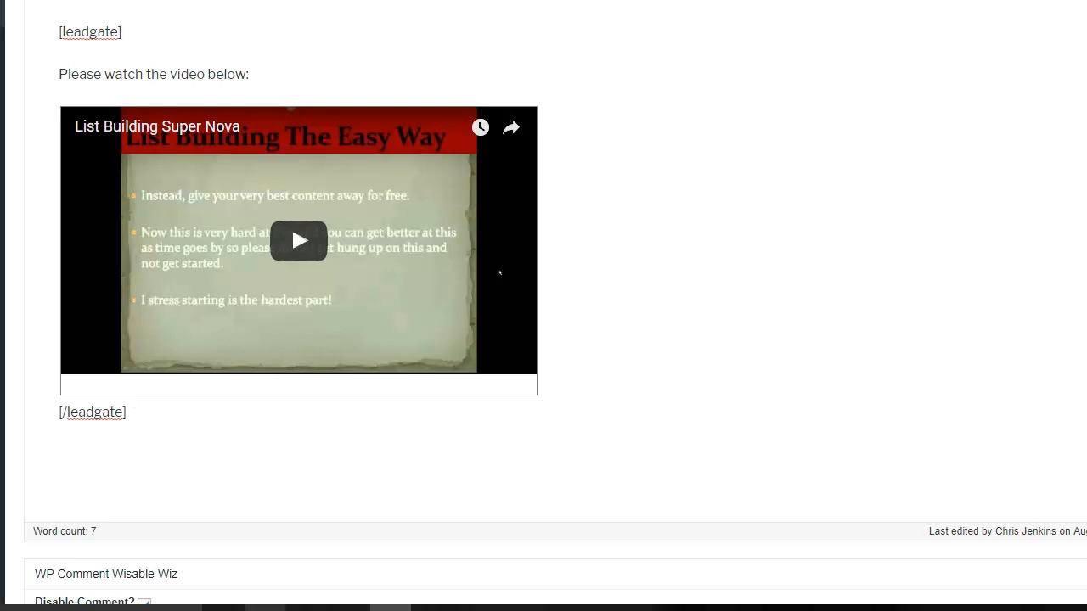
Step: View the published page and minimize the Live Chat widget covering the locker
mouse_move(265, 607)
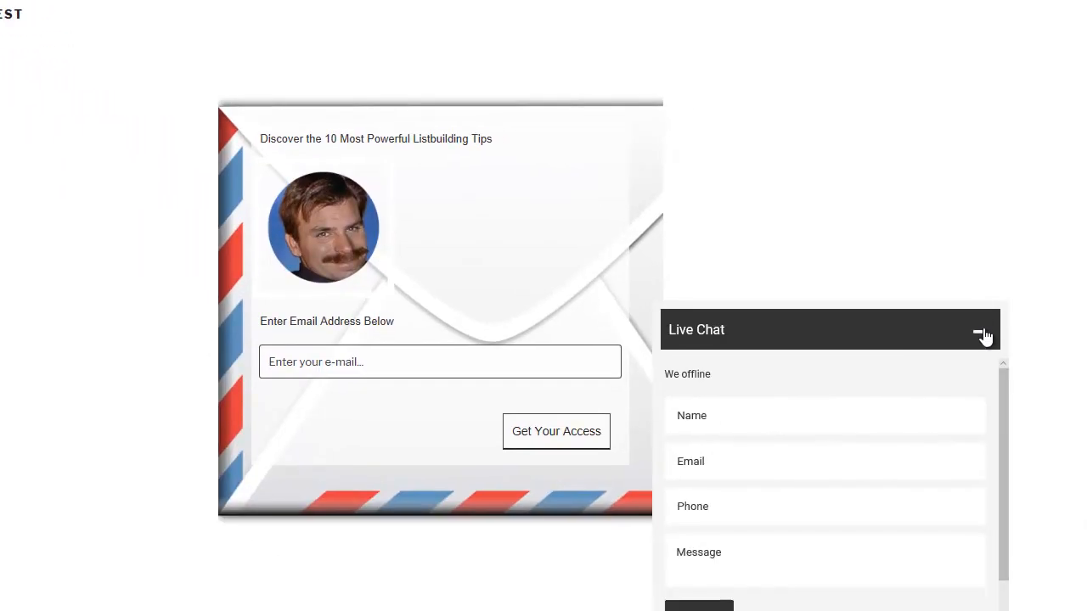
left_click(982, 335)
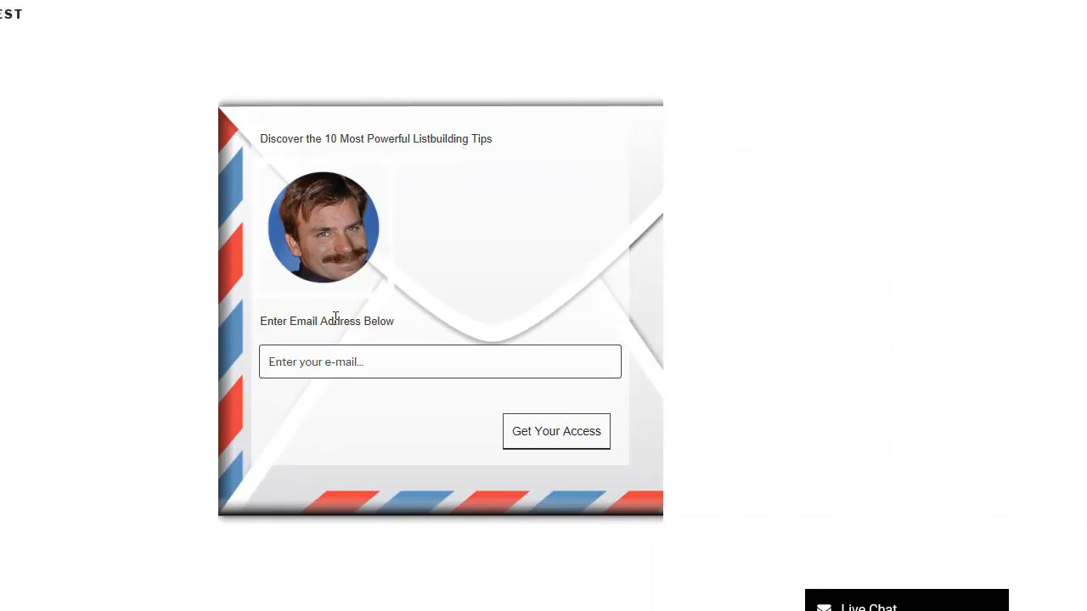
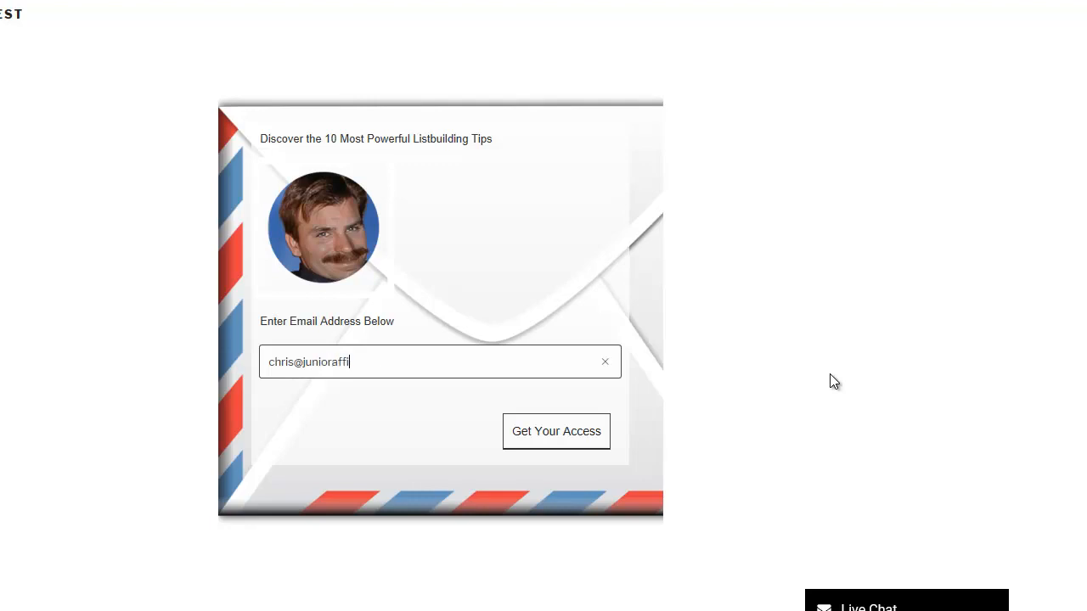